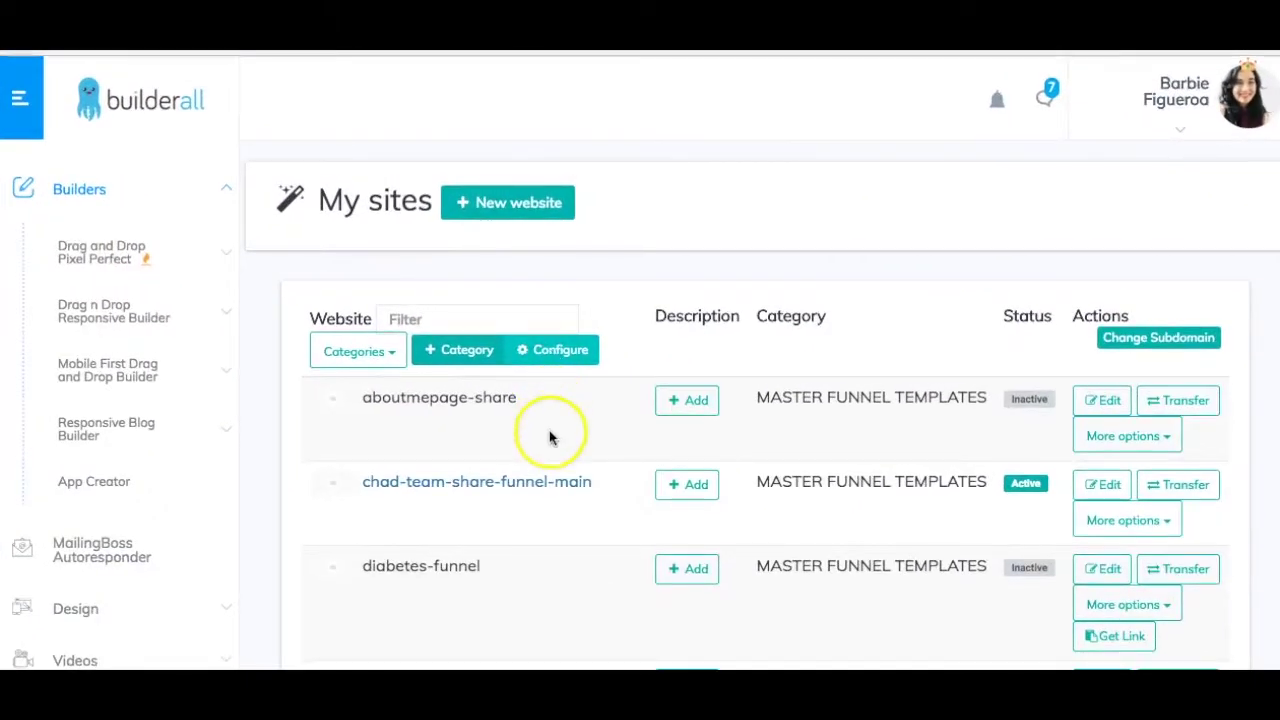
Step: Unpublish the chad-team-share-funnel-main site and accept the confirmation
scroll(590, 420, down, 1)
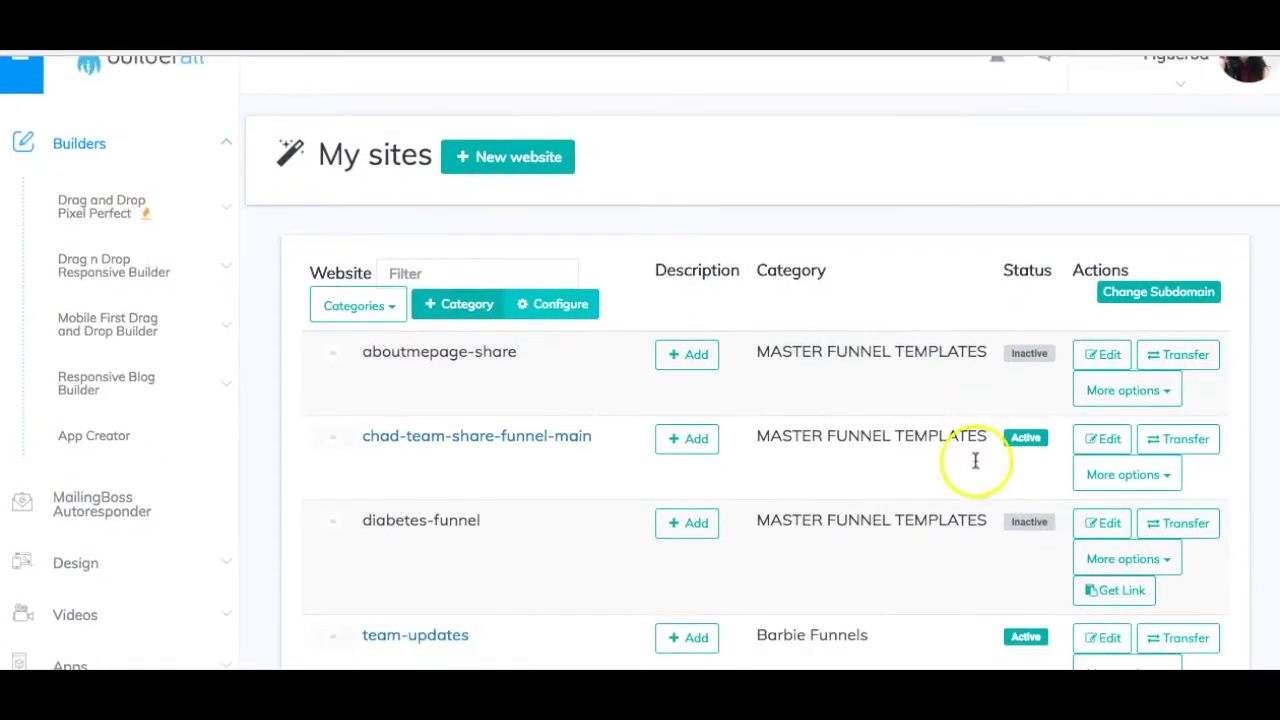
click(1130, 475)
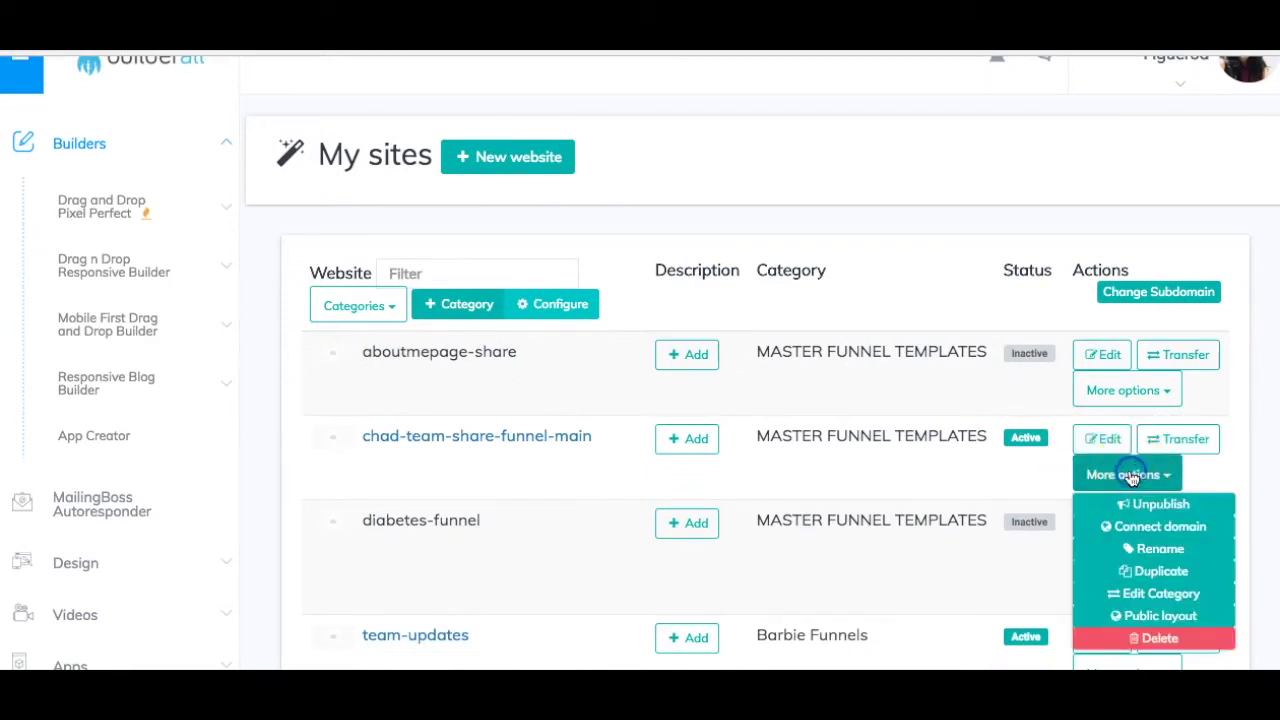
click(1081, 503)
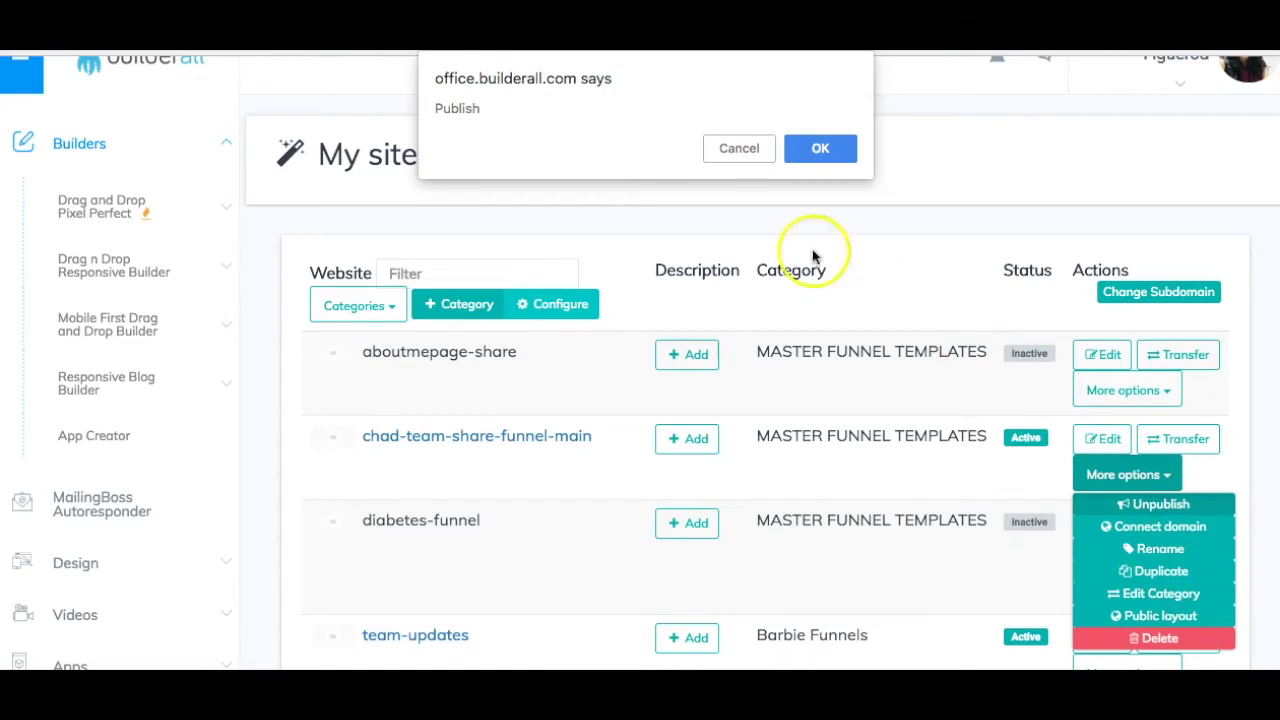
click(828, 152)
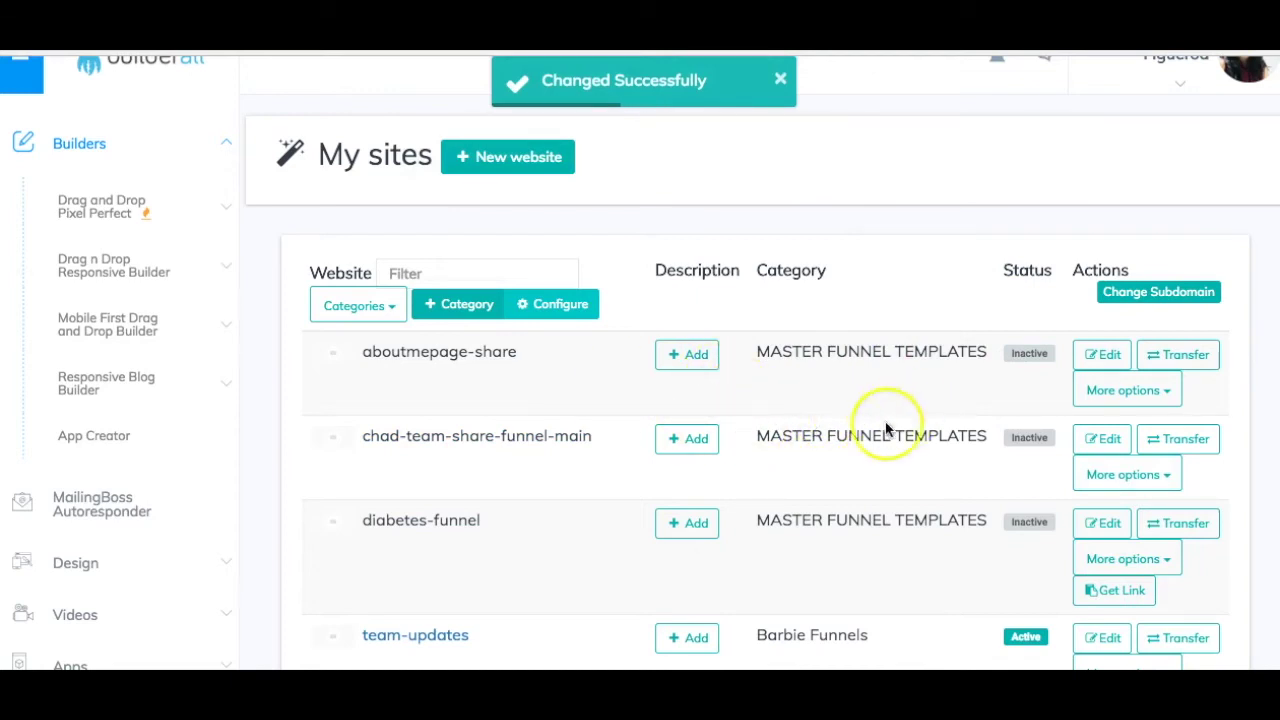
Step: Examine the sites list and the category names, focusing on the MASTER FUNNEL TEMPLATES category of aboutmepage-share
scroll(801, 427, down, 1)
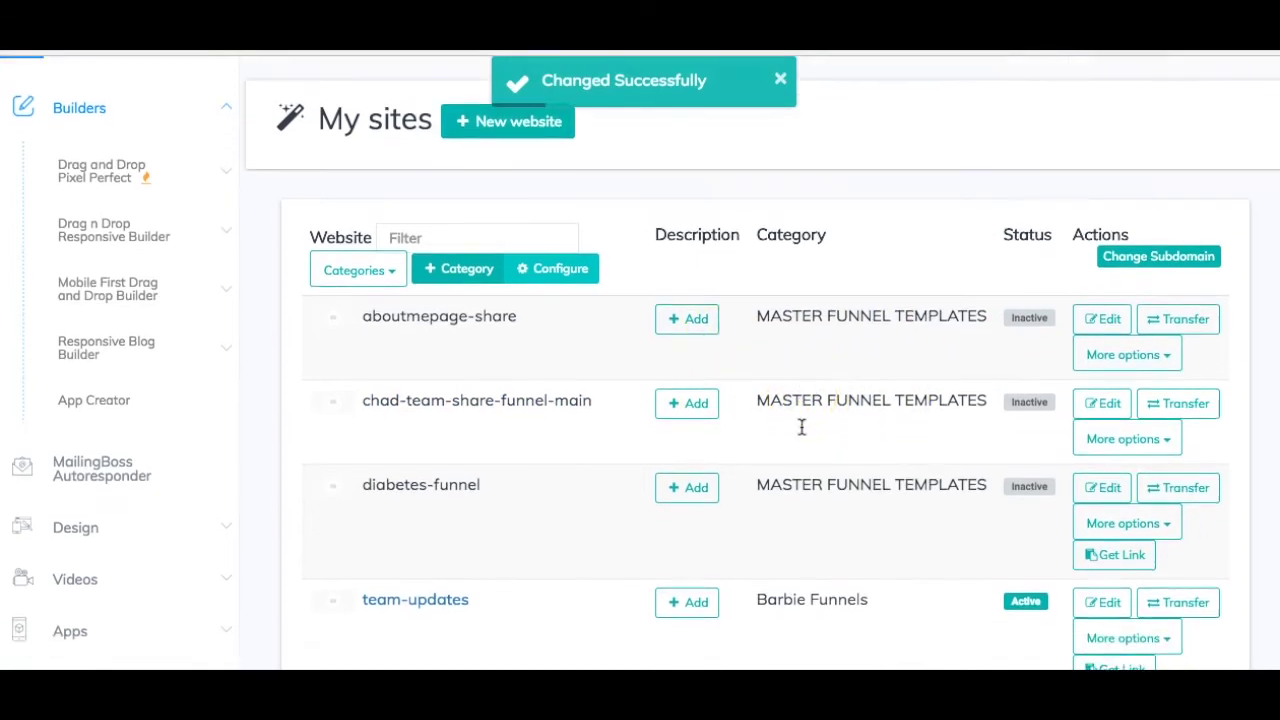
scroll(801, 427, up, 1)
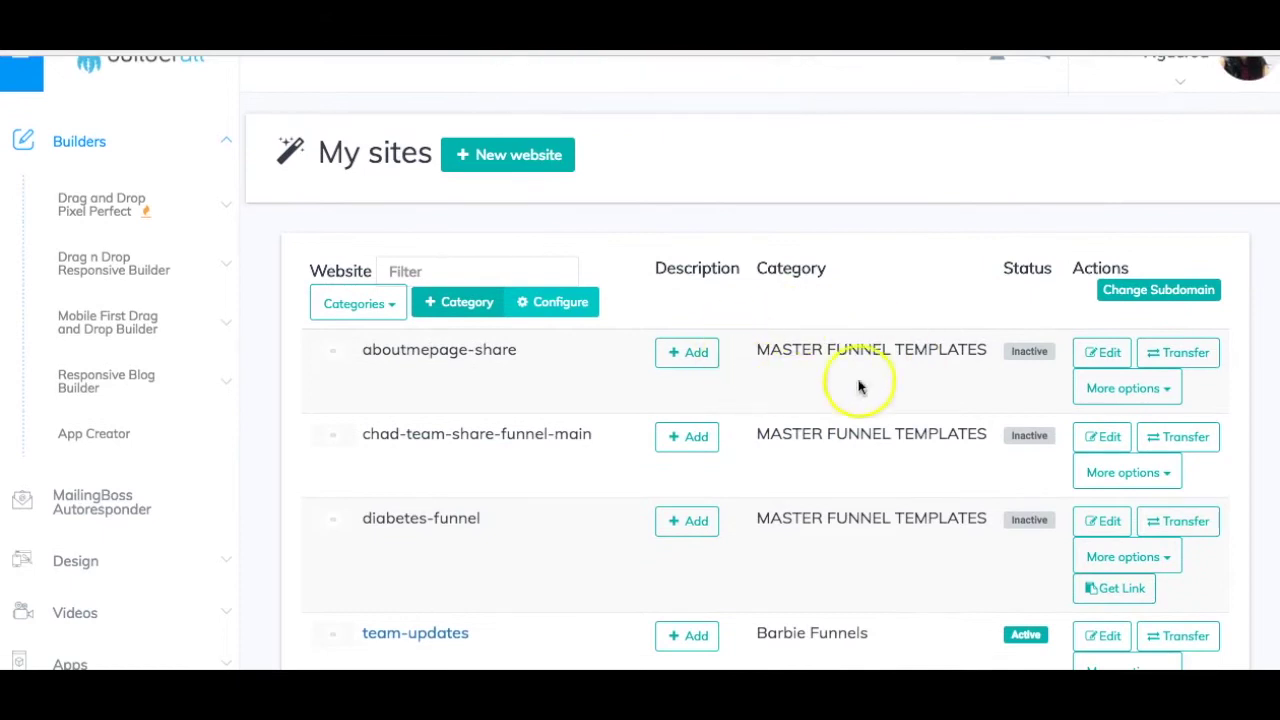
scroll(845, 425, down, 5)
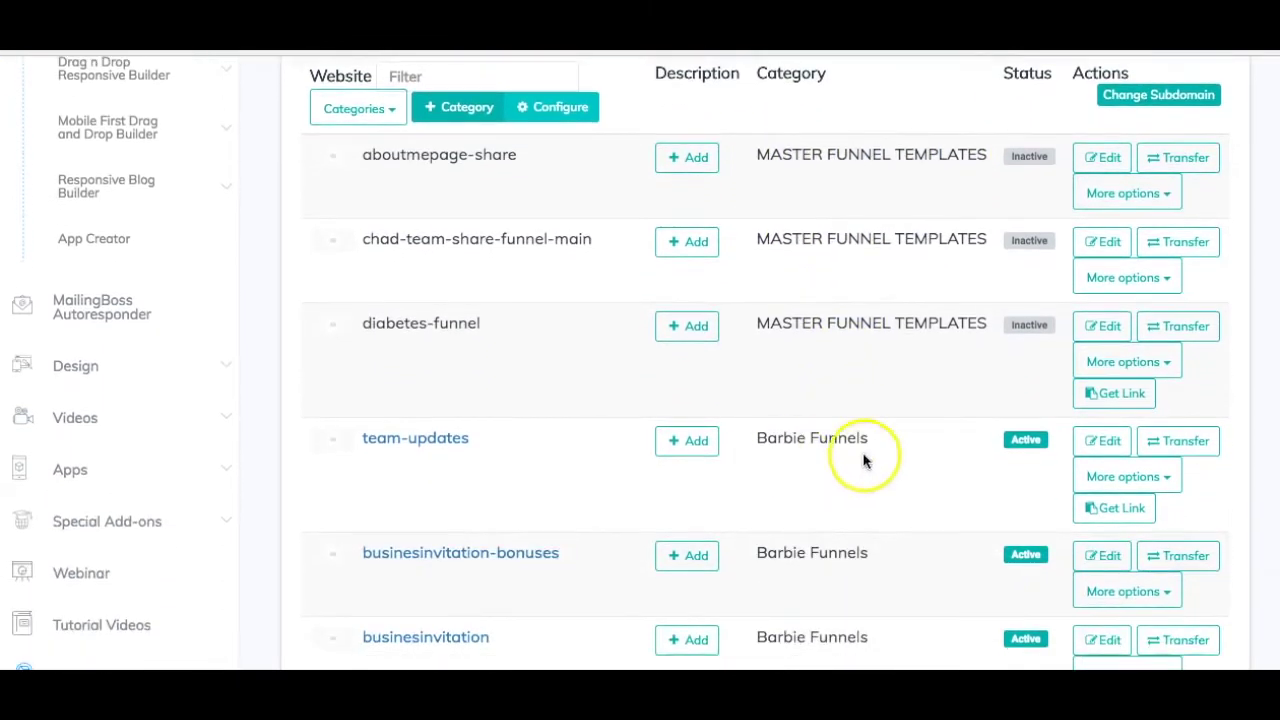
scroll(865, 460, down, 8)
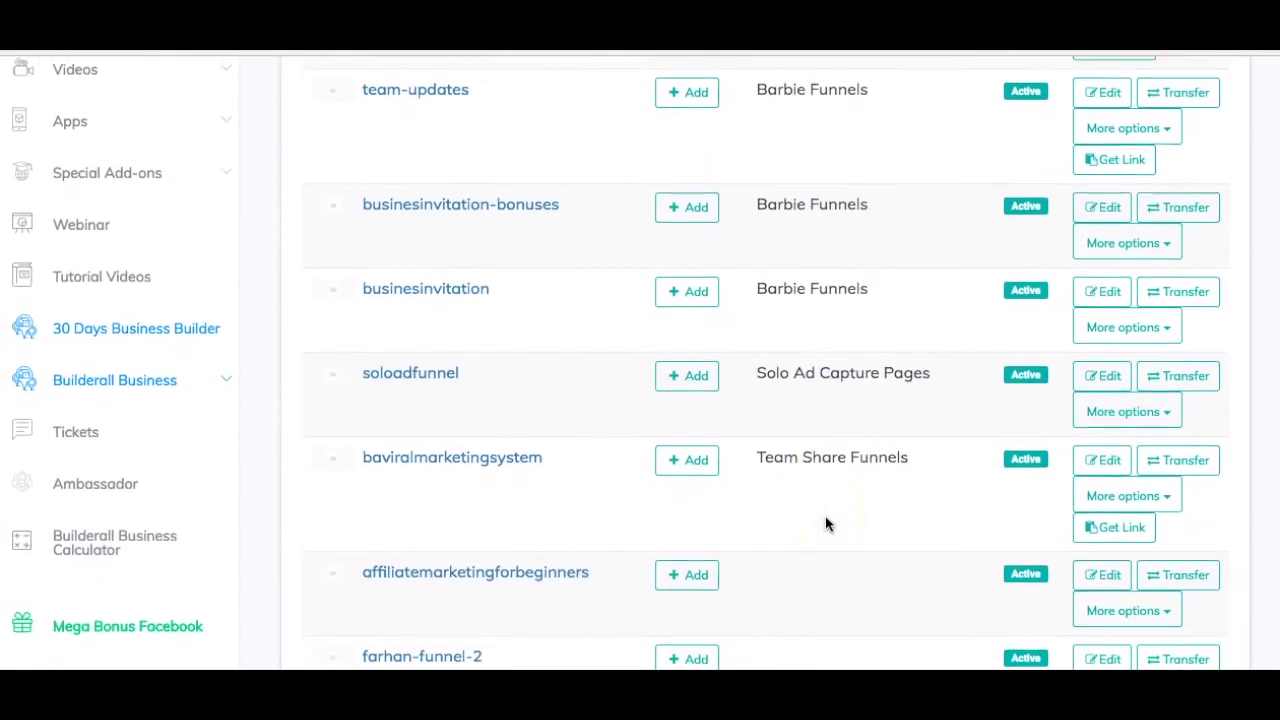
scroll(826, 523, up, 15)
click(766, 400)
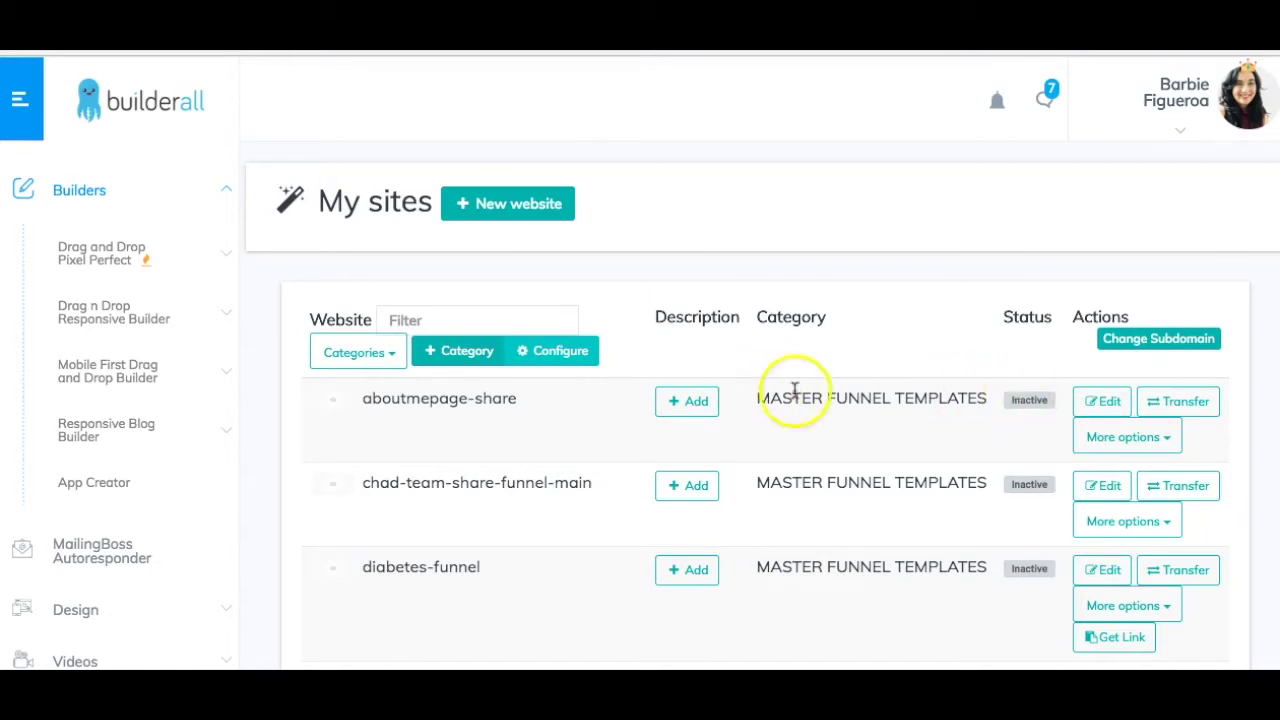
drag(757, 397, 990, 400)
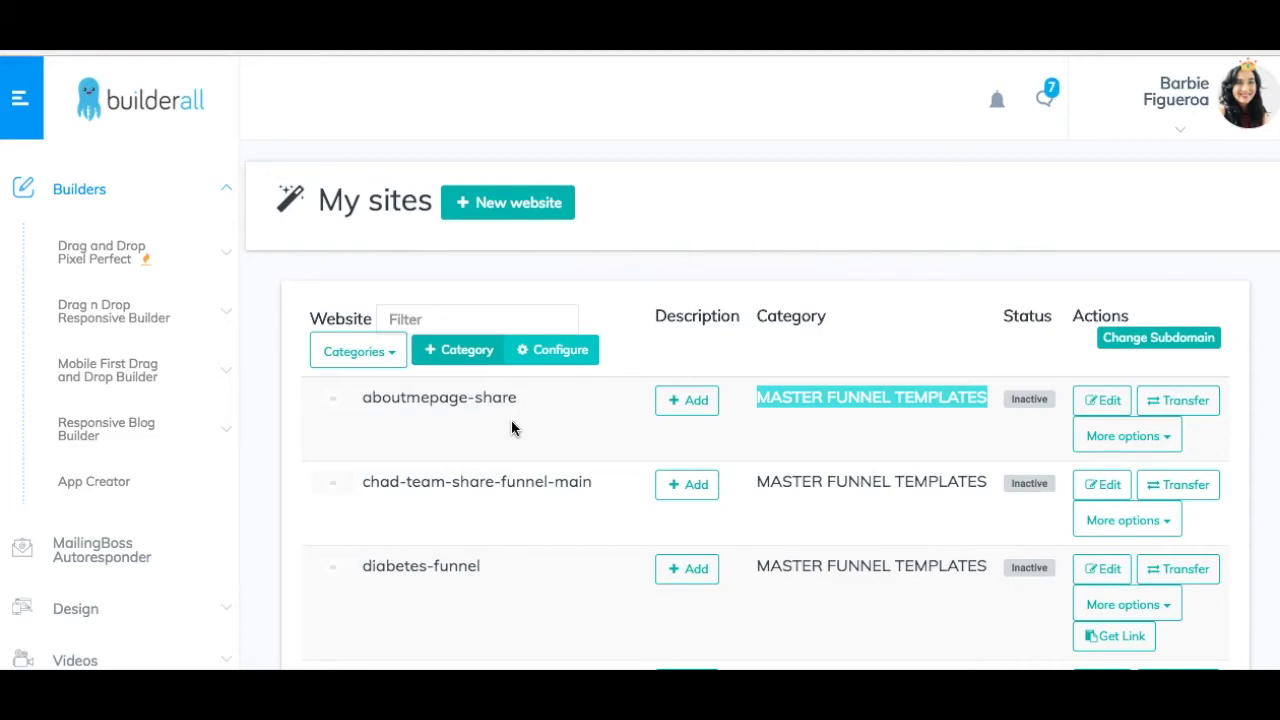
Step: Look through the full sites list down to its last entry, checking which sites are uncategorized
scroll(512, 420, down, 2)
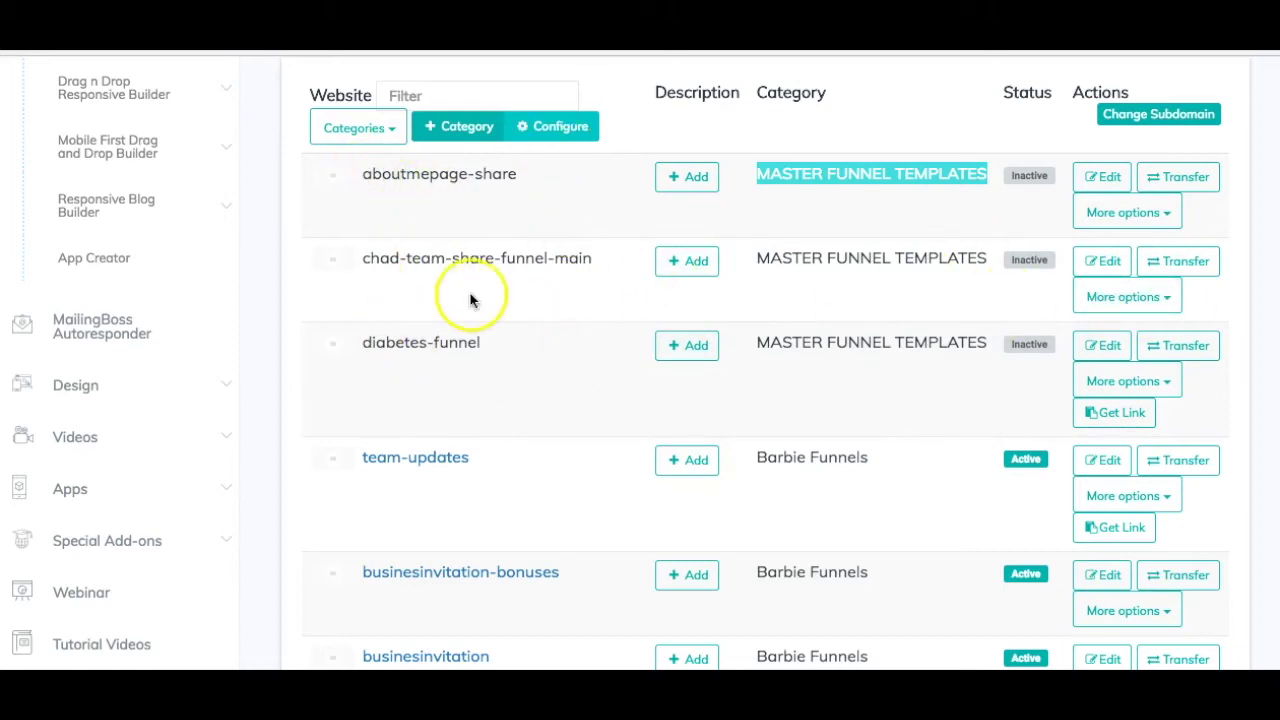
scroll(564, 445, down, 5)
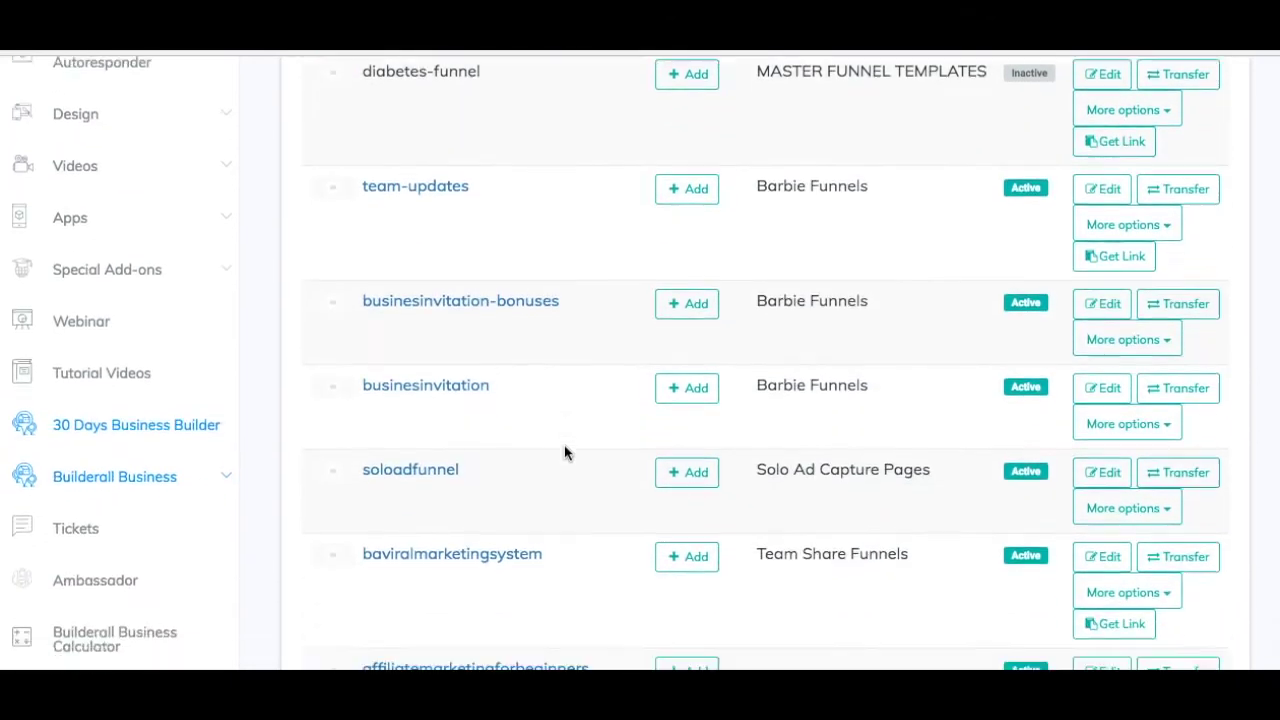
scroll(564, 445, down, 3)
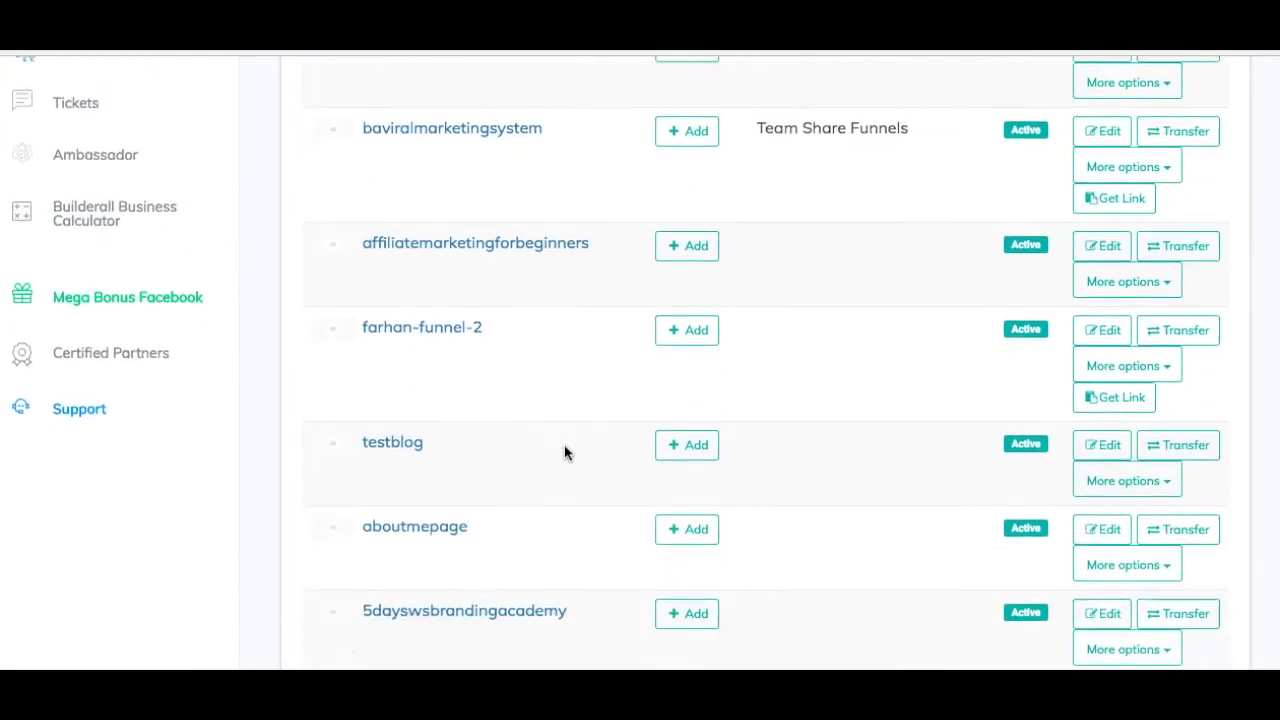
scroll(564, 451, up, 1)
scroll(500, 94, down, 1)
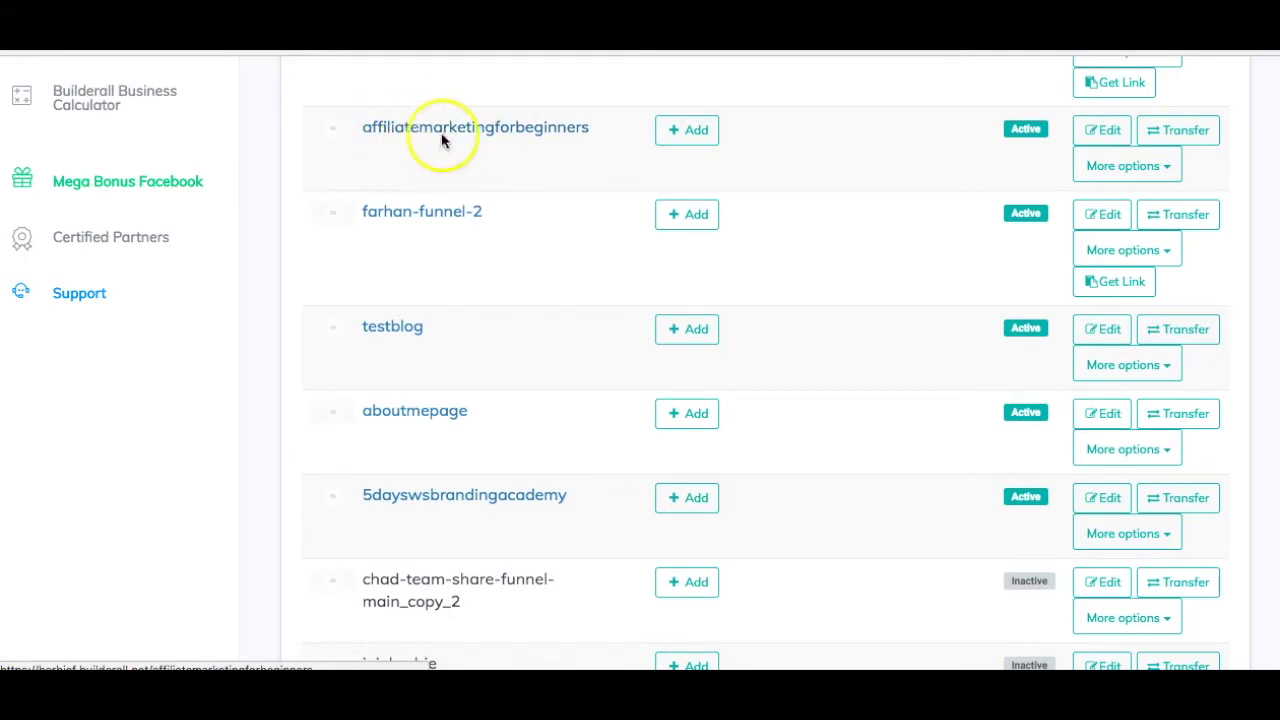
scroll(548, 172, down, 3)
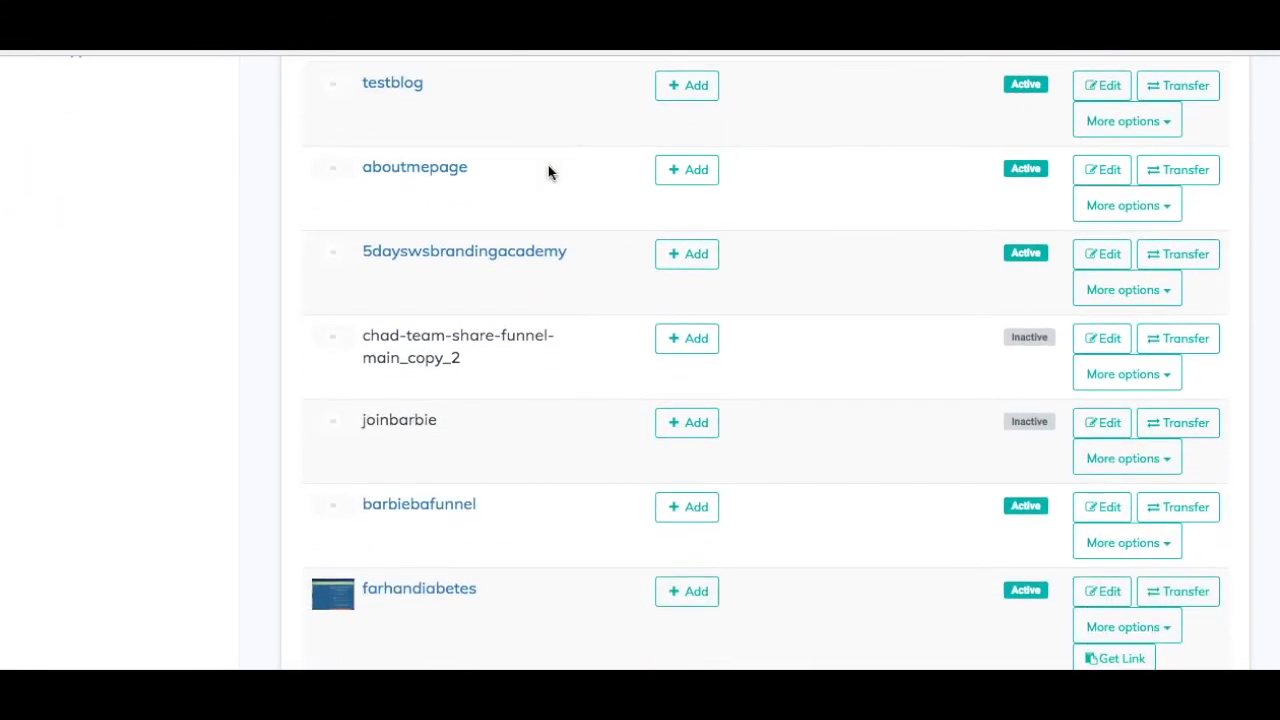
scroll(569, 463, up, 1)
scroll(569, 460, down, 7)
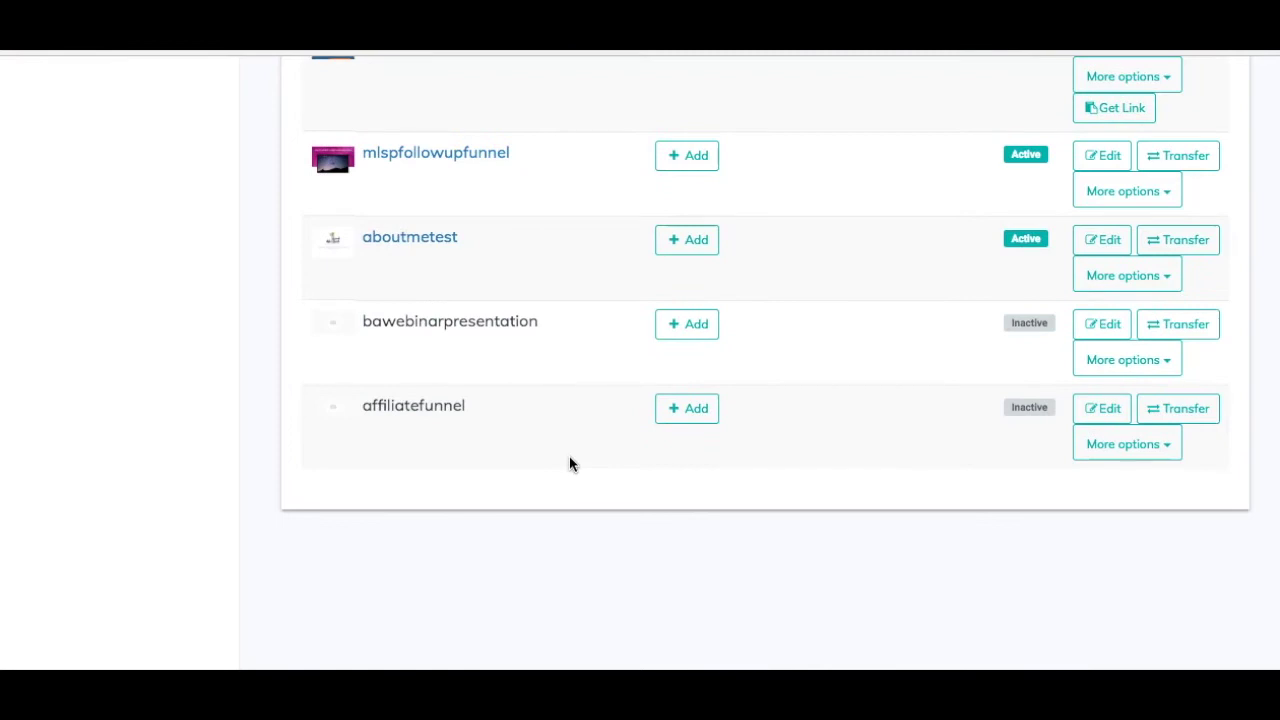
Step: Duplicate the affiliatemarketingforbeginners site and accept the confirmation
scroll(569, 463, up, 9)
scroll(569, 463, up, 3)
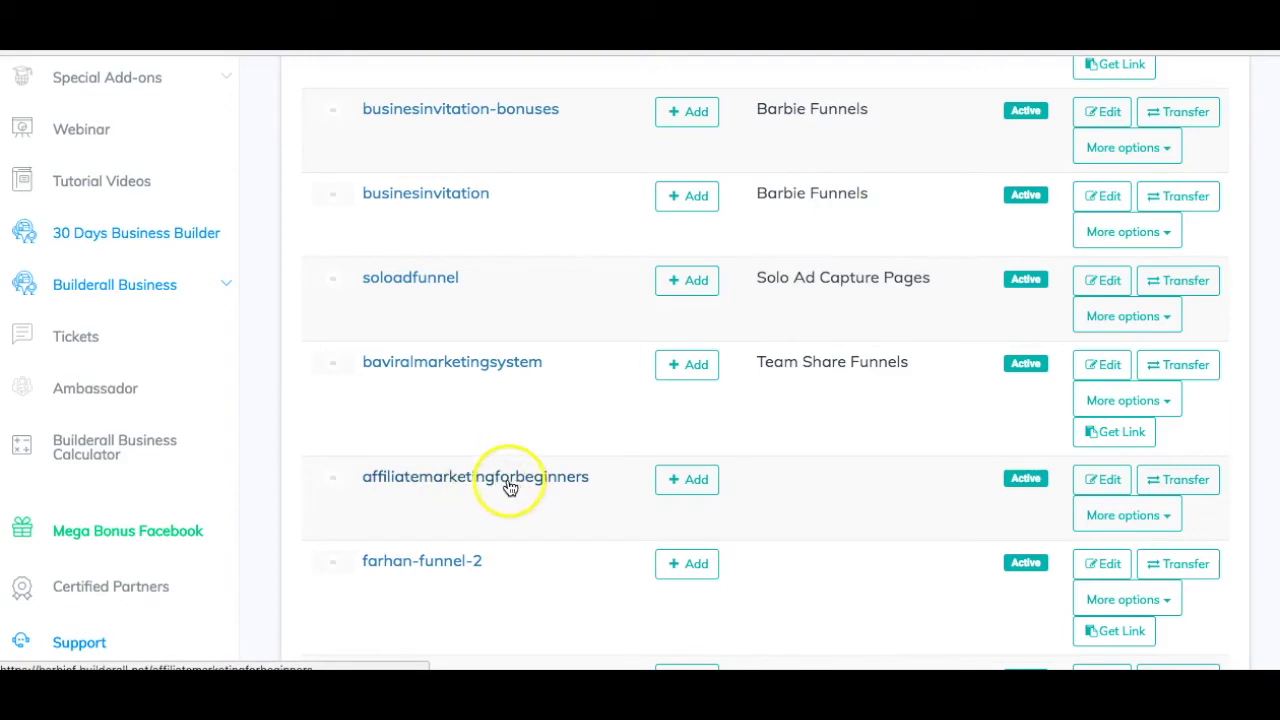
click(1147, 527)
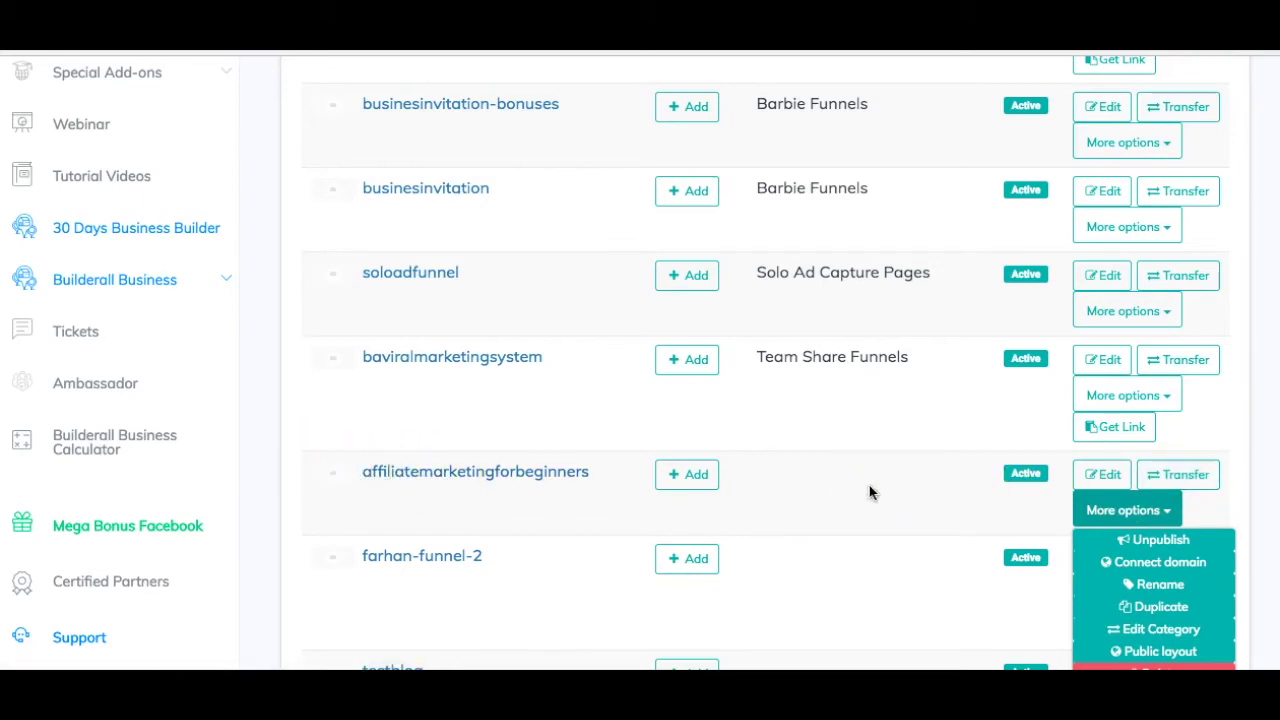
scroll(1237, 450, down, 1)
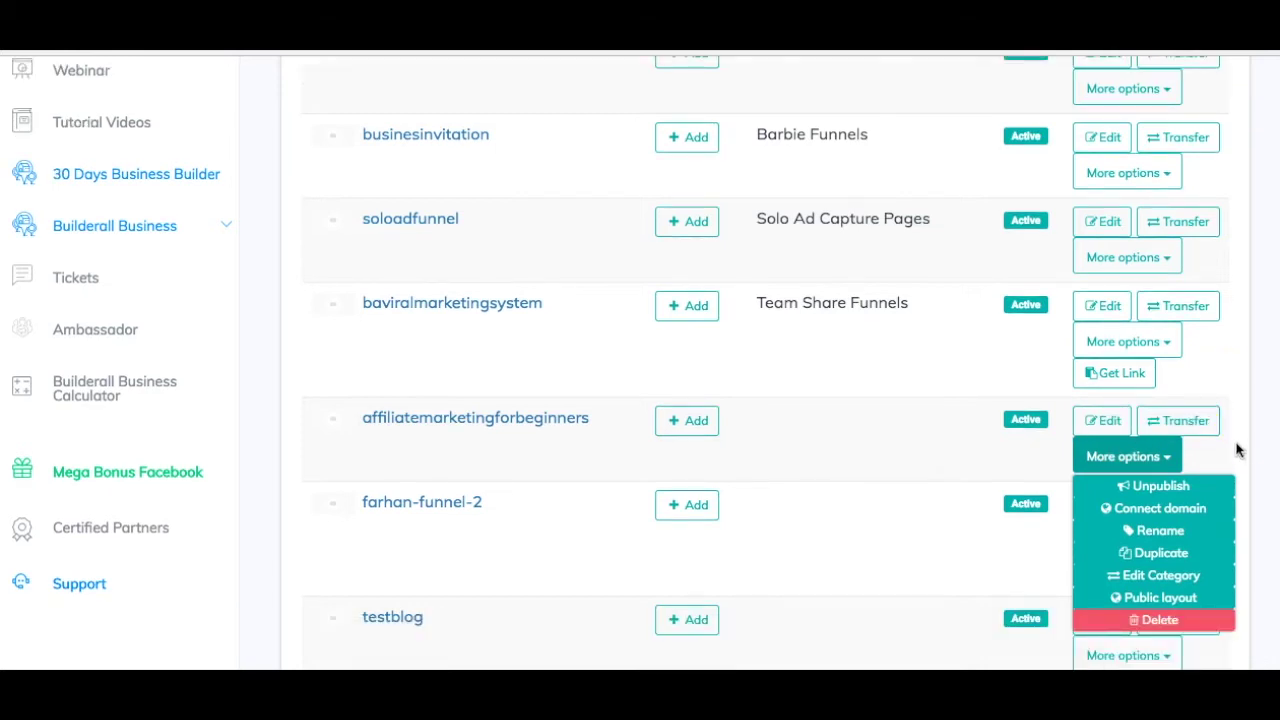
scroll(1237, 450, down, 1)
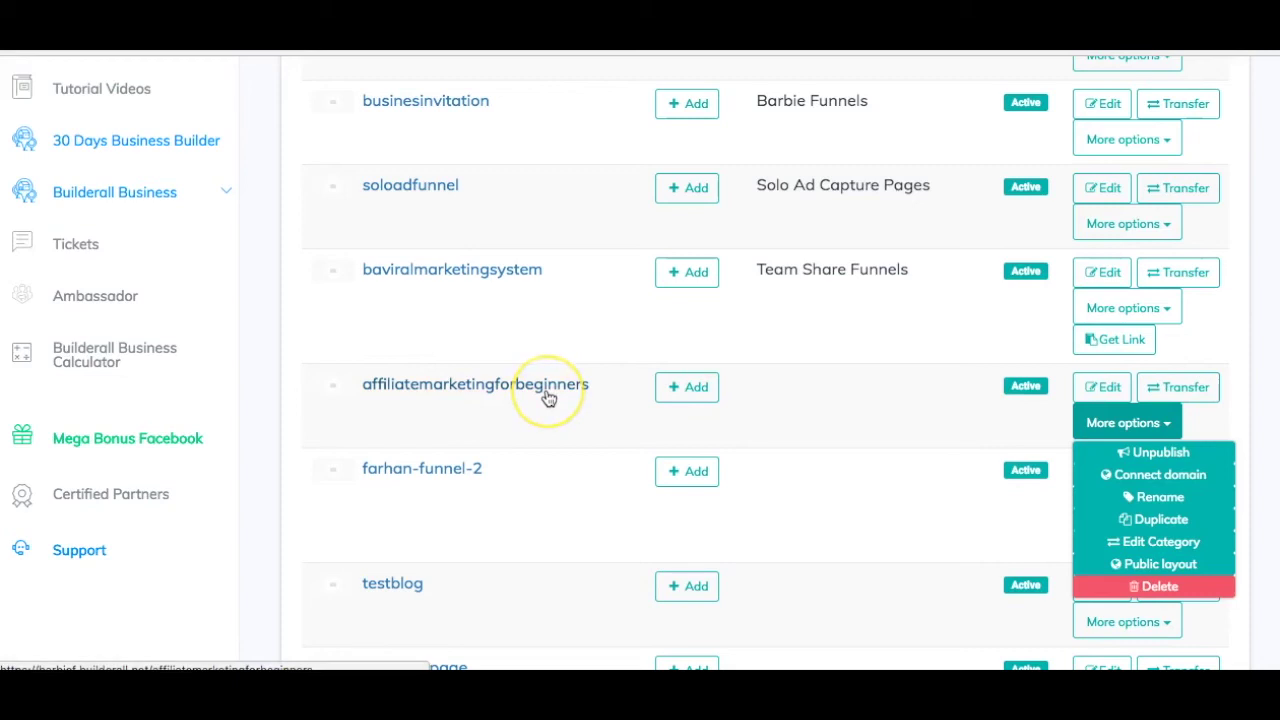
click(1136, 520)
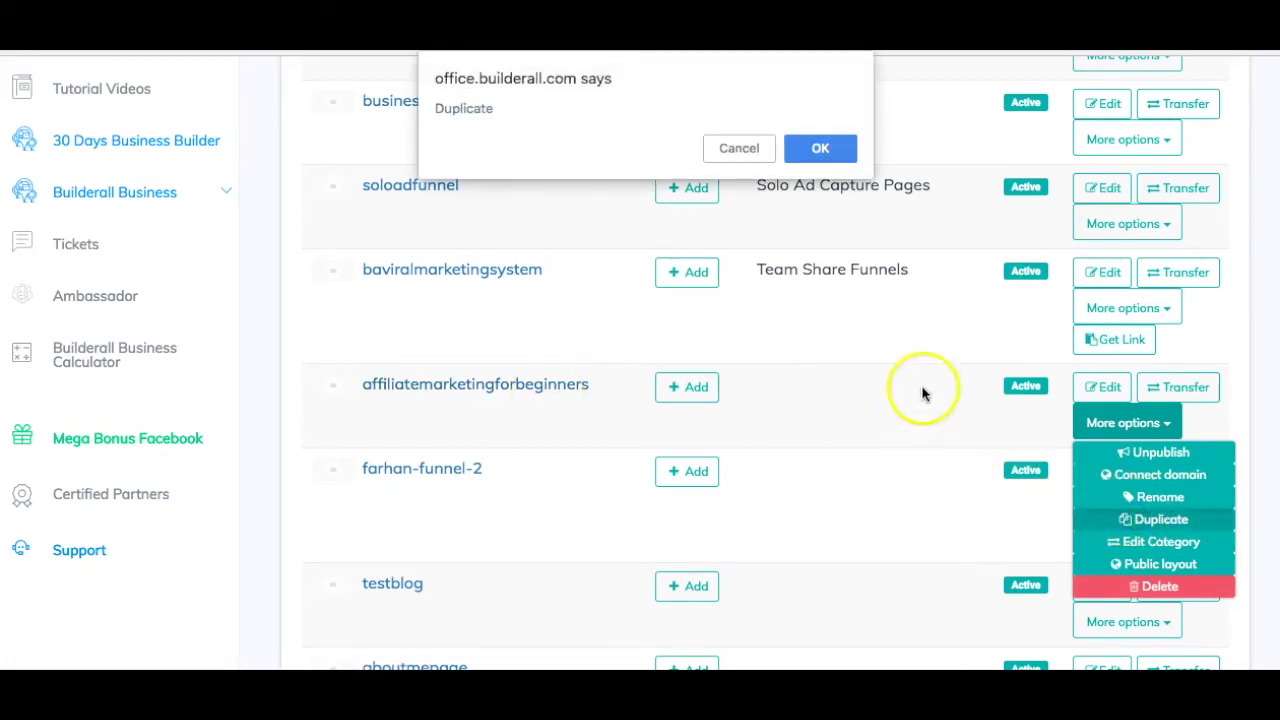
click(823, 145)
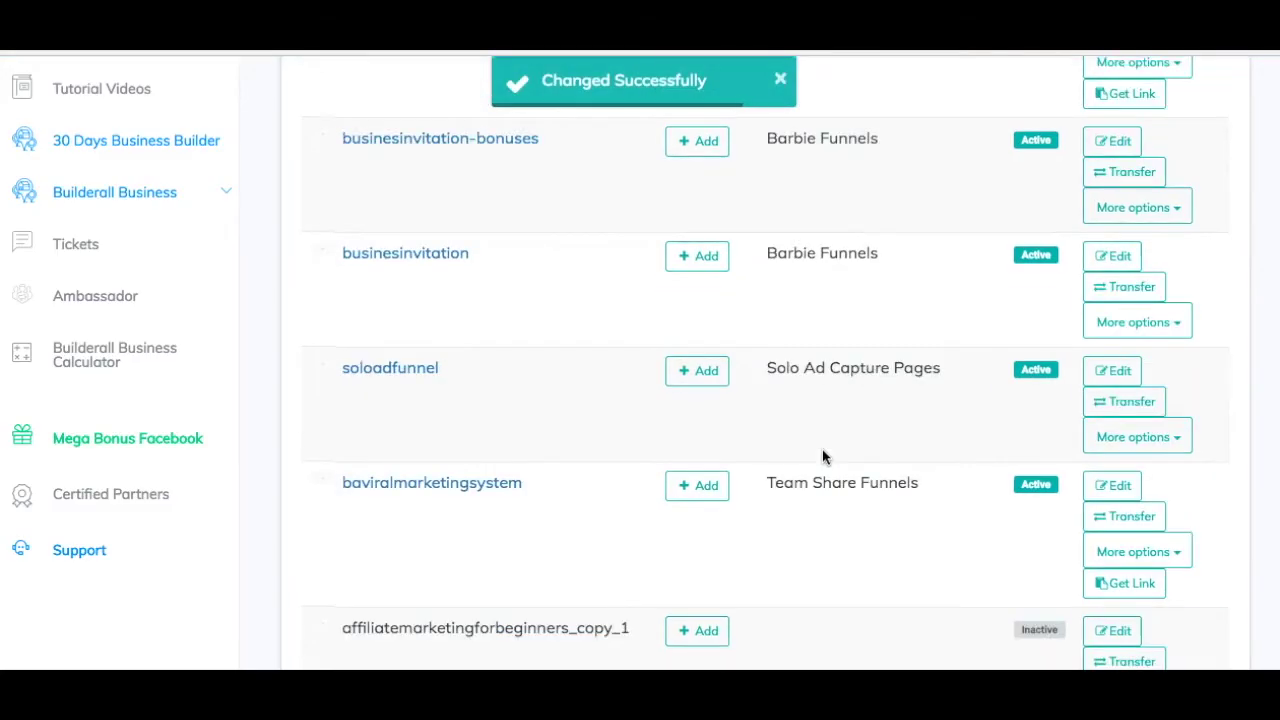
Step: Assign the affiliatemarketingforbeginners_copy_1 site to the MASTER FUNNEL TEMPLATES category and save the change
scroll(822, 457, down, 3)
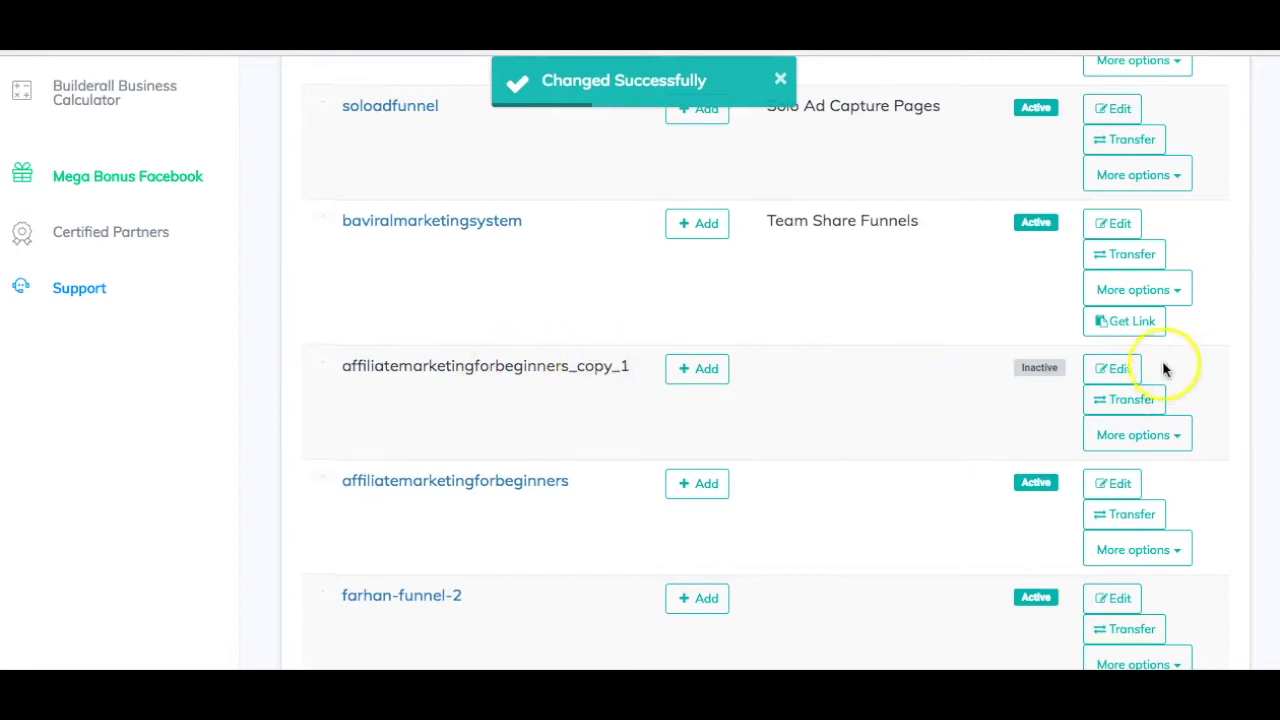
click(1120, 369)
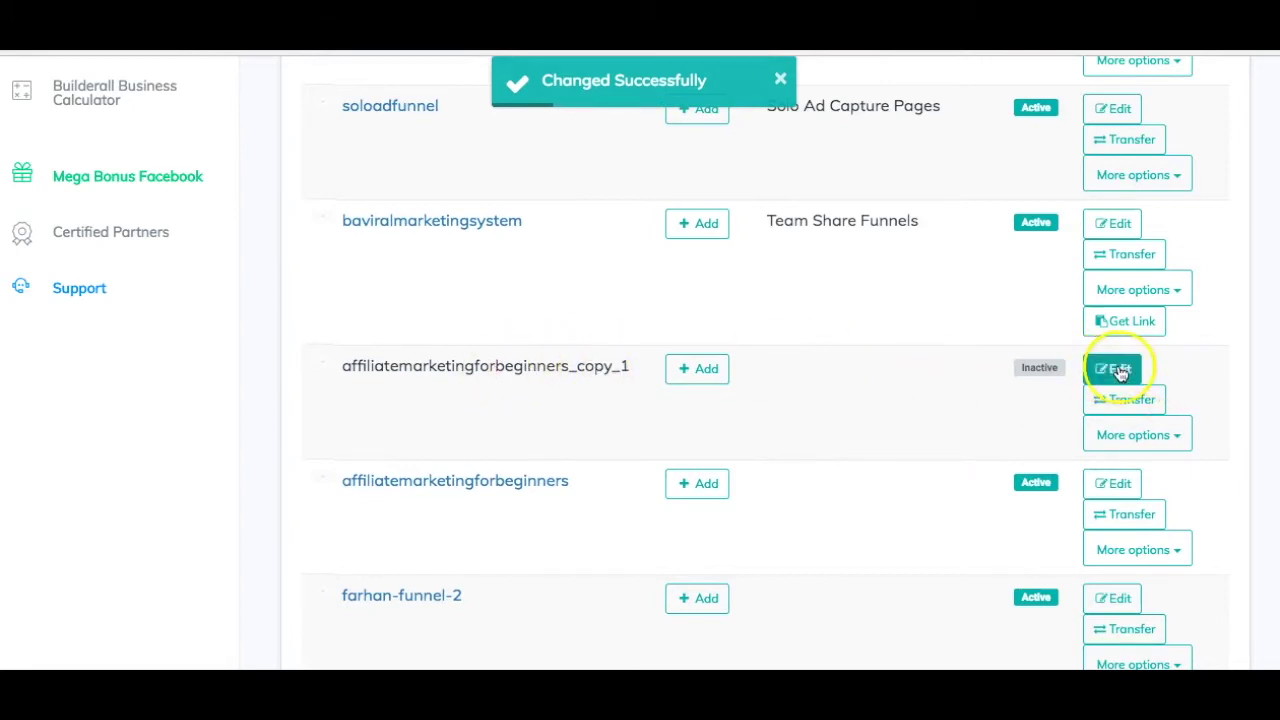
click(1131, 442)
click(1171, 557)
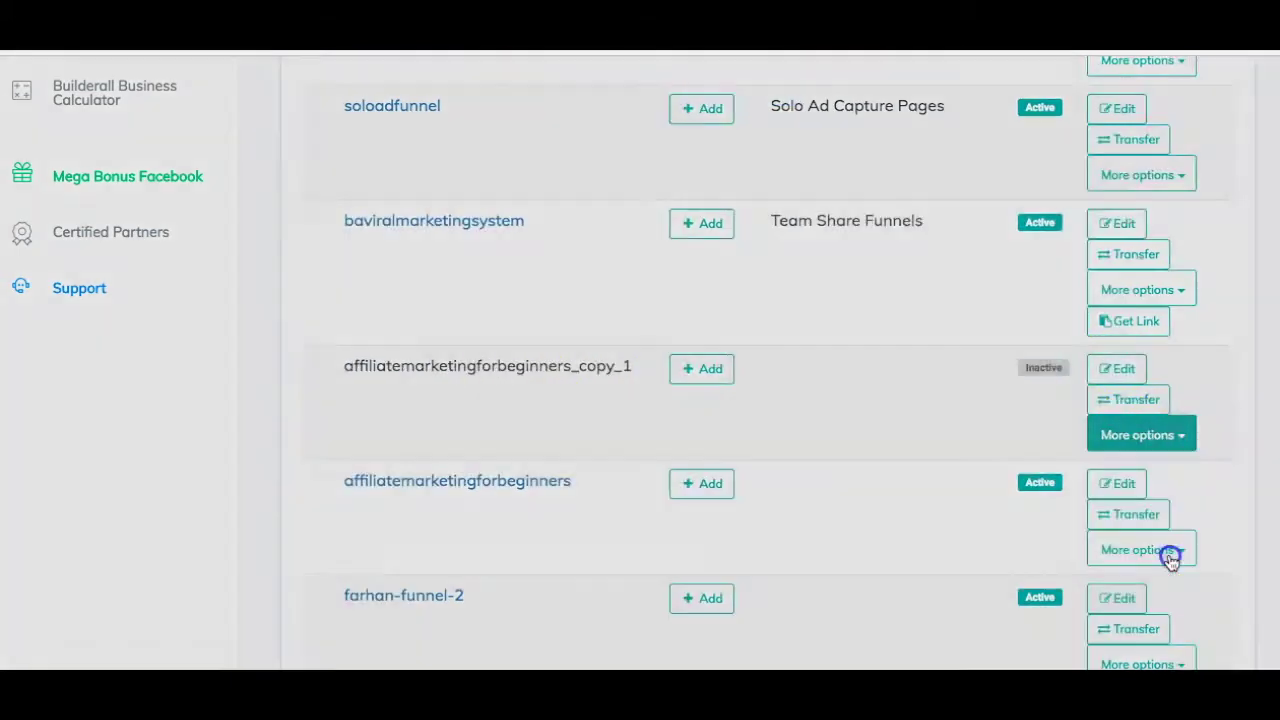
click(695, 215)
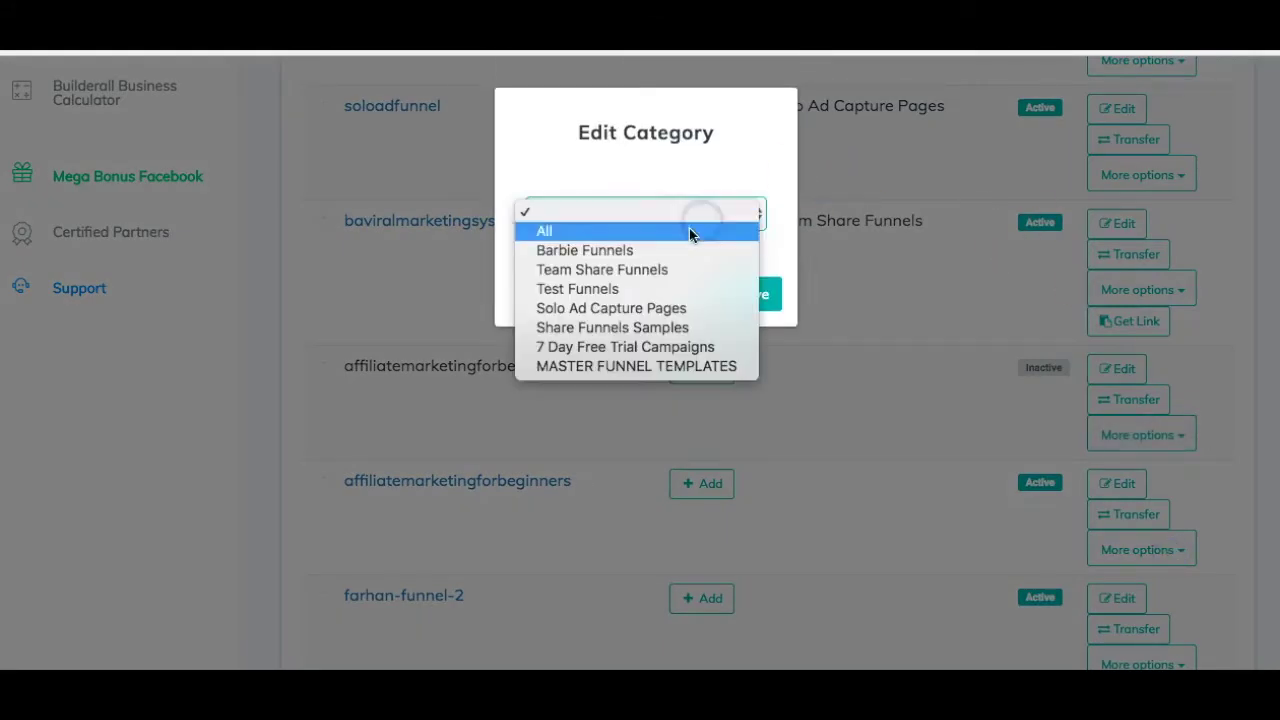
click(676, 366)
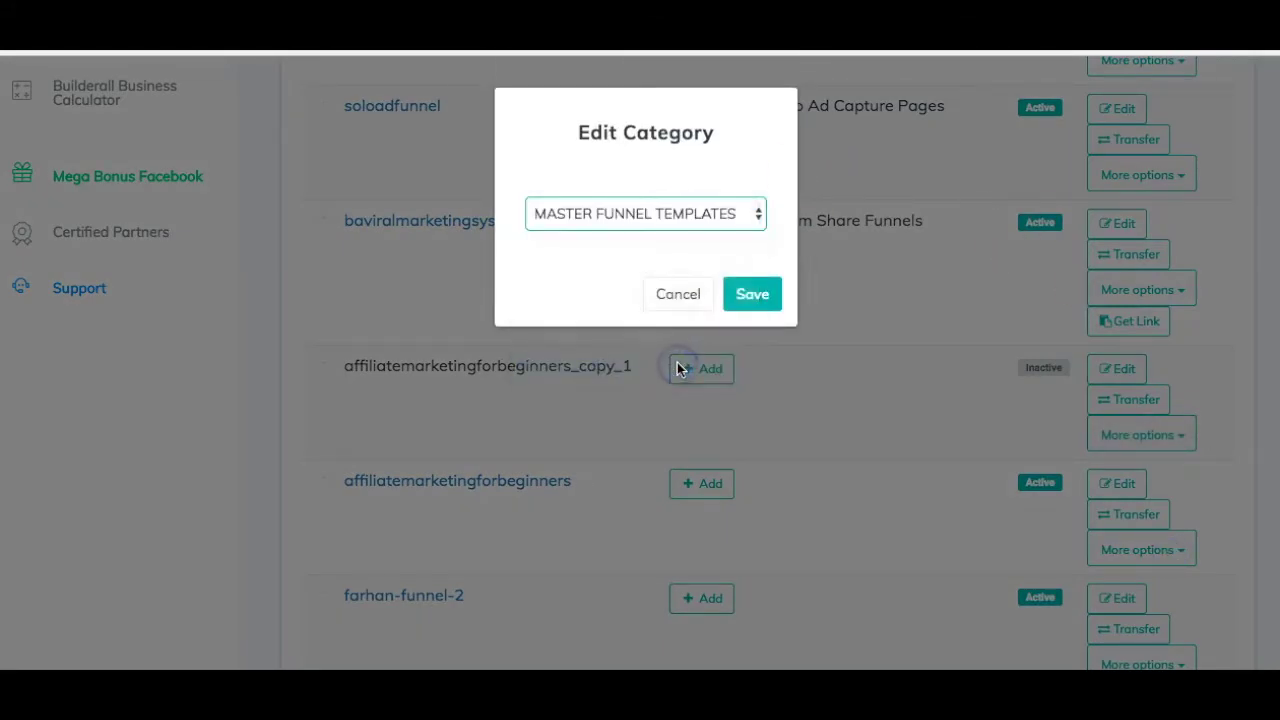
click(740, 298)
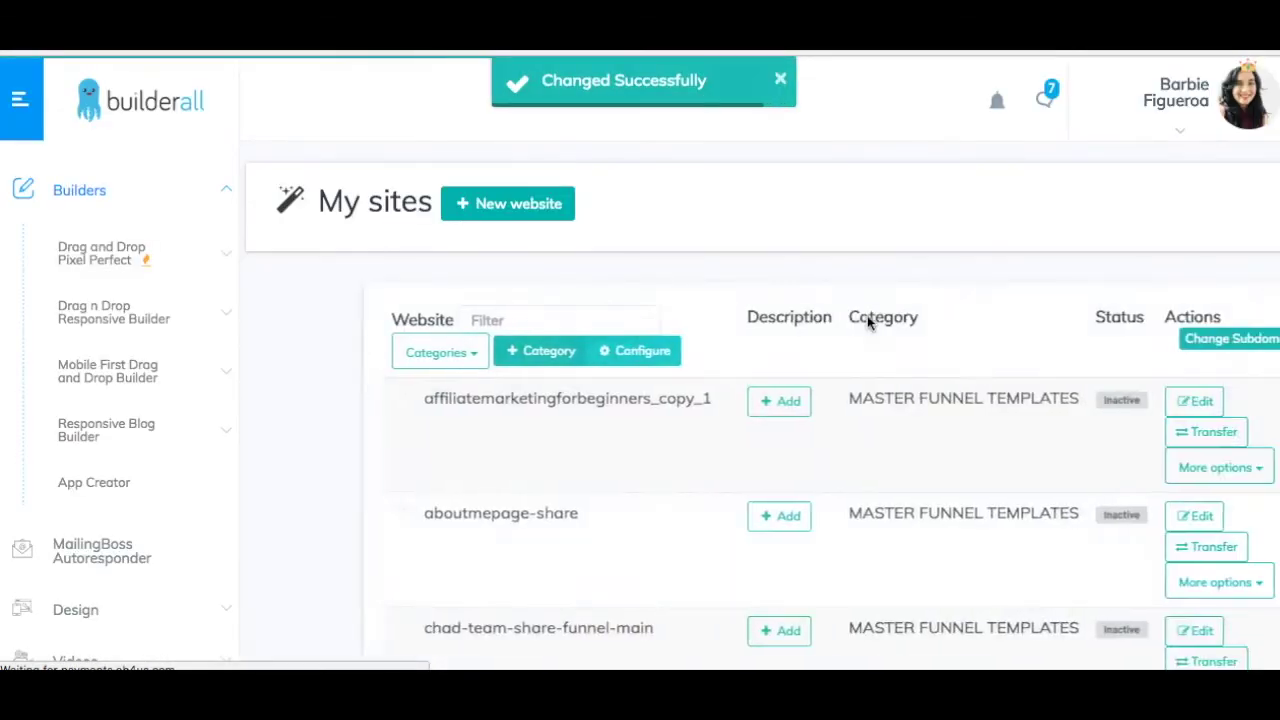
Step: Open the public layout option for the original affiliatemarketingforbeginners site
scroll(623, 286, down, 2)
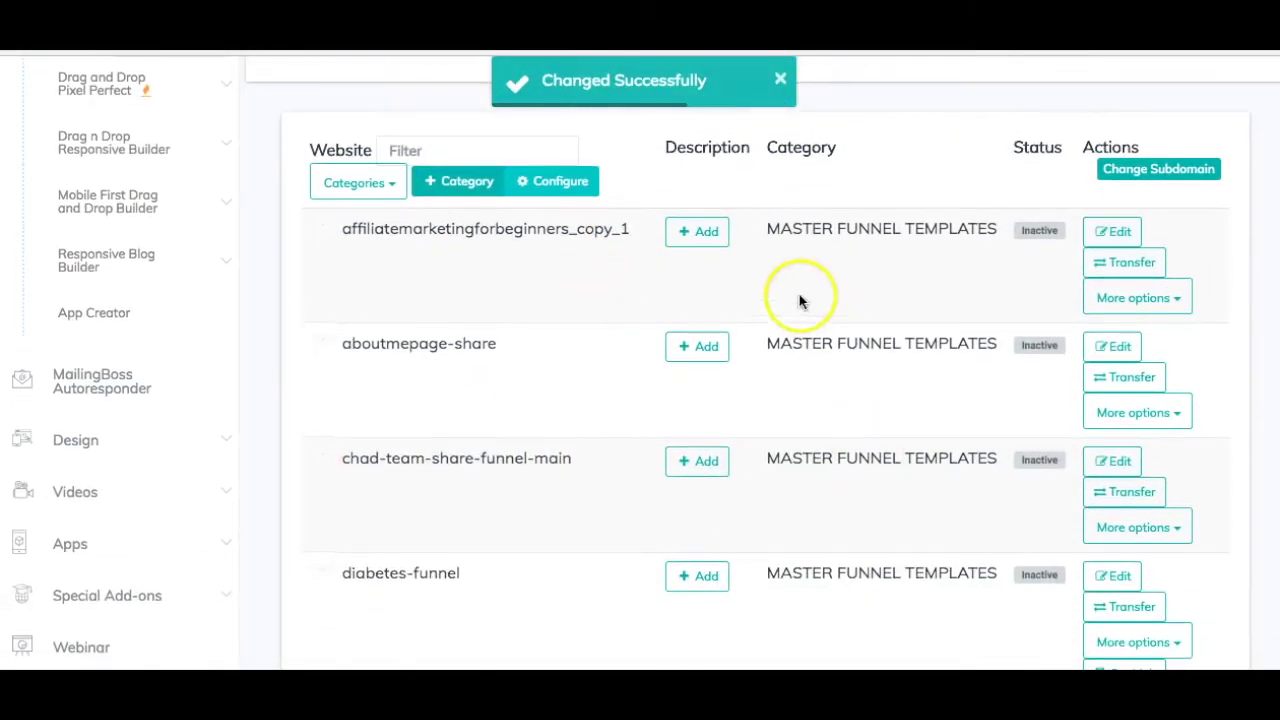
scroll(889, 456, down, 2)
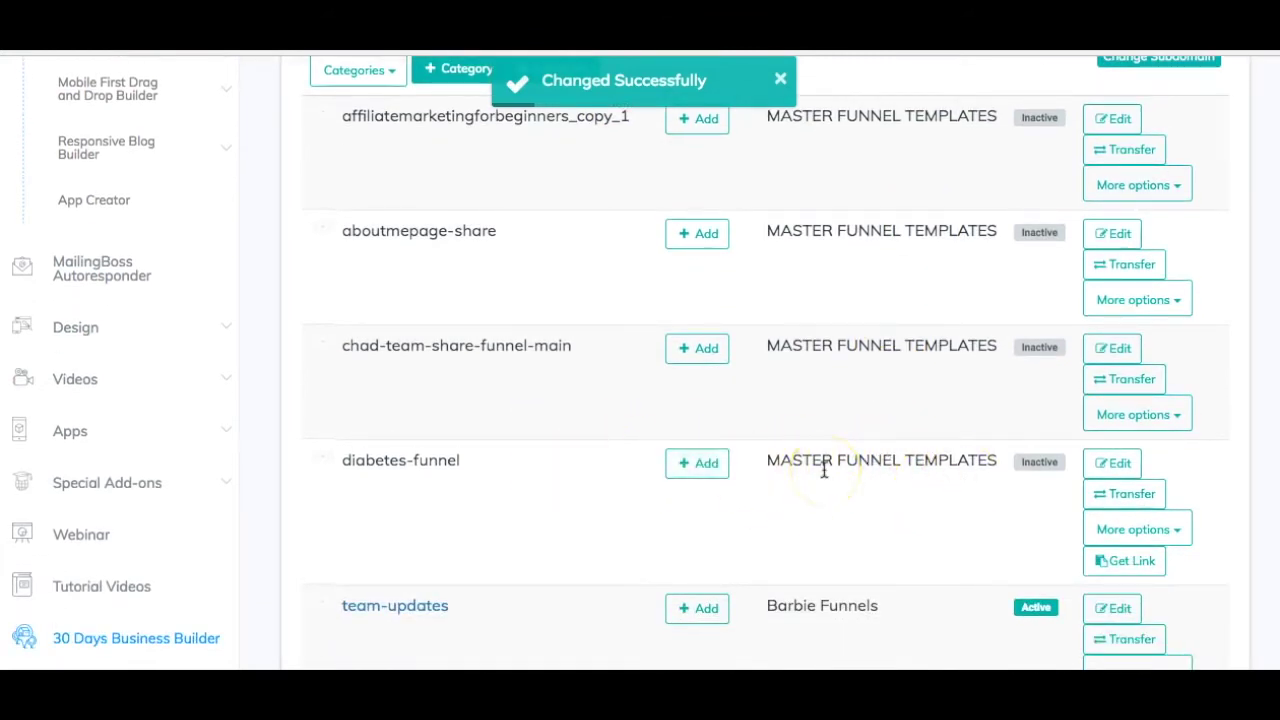
scroll(824, 470, down, 12)
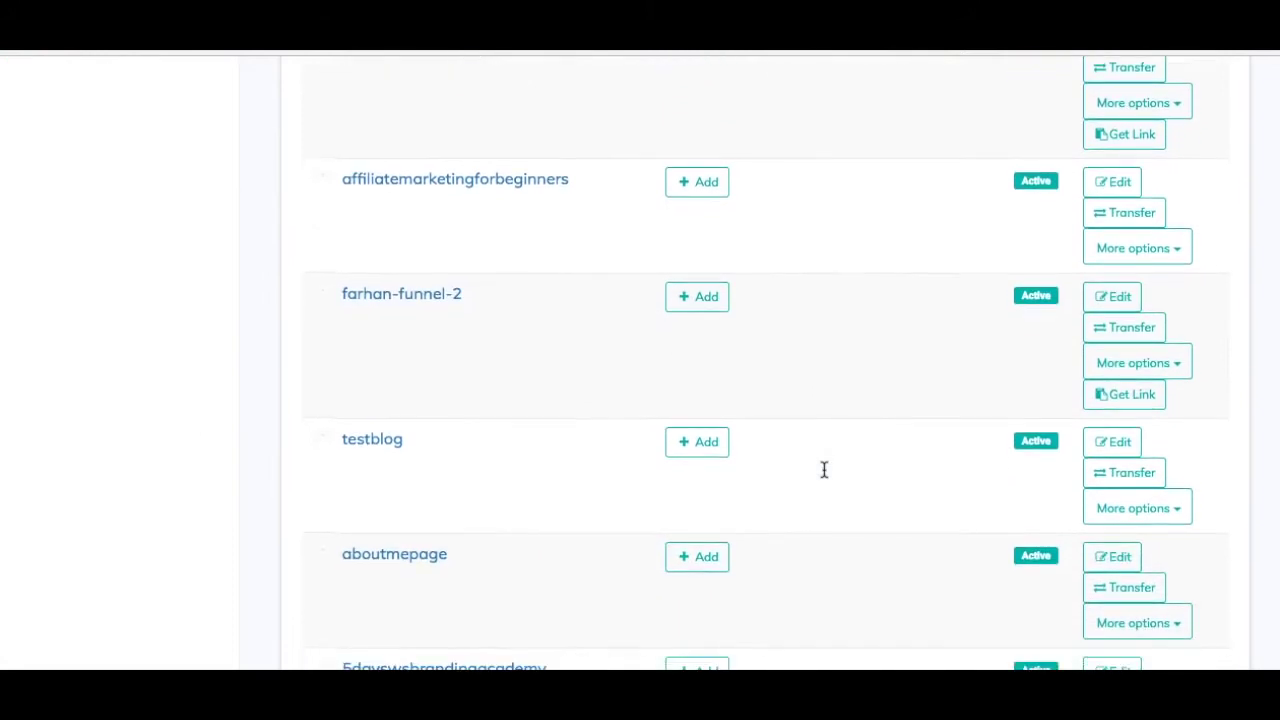
click(1113, 248)
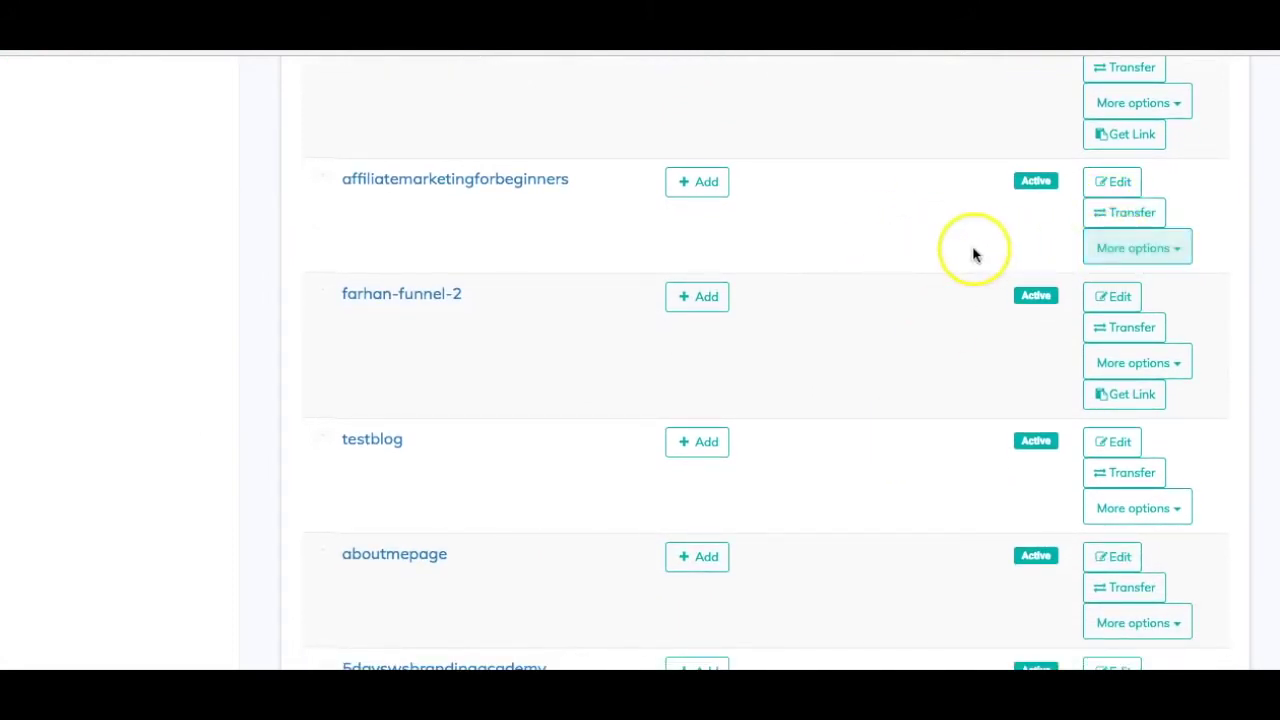
click(1150, 252)
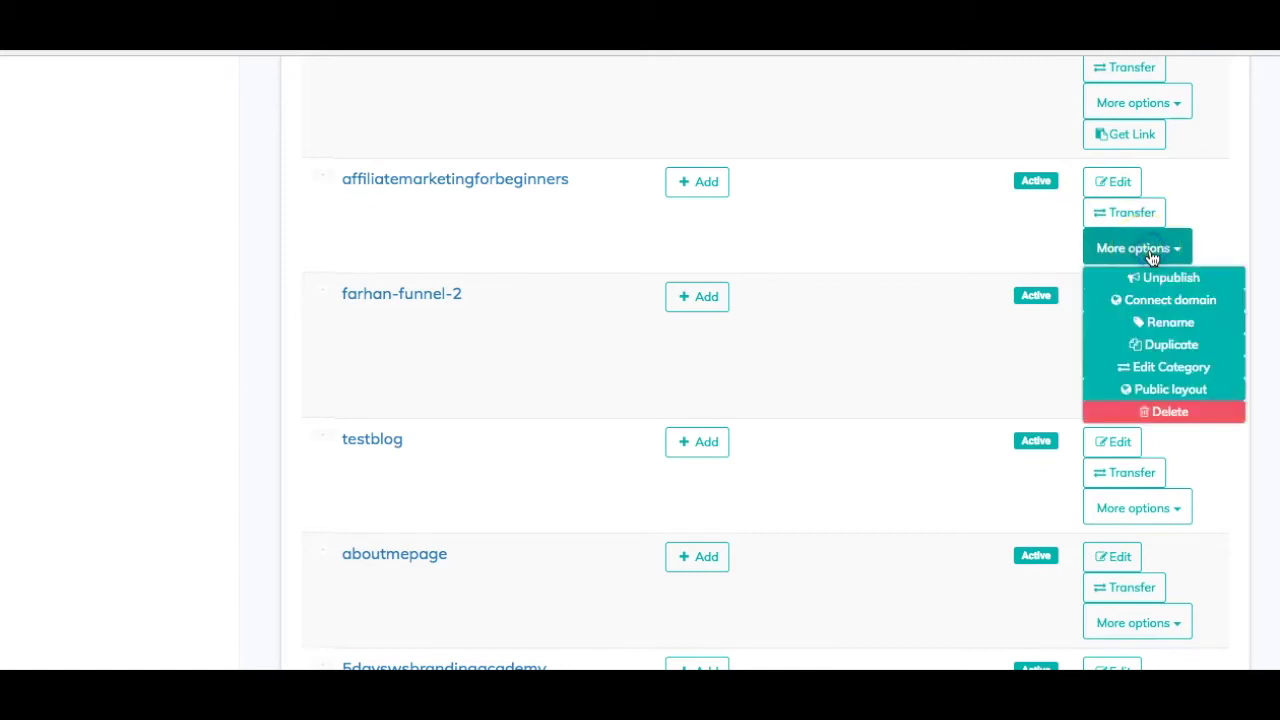
click(1177, 391)
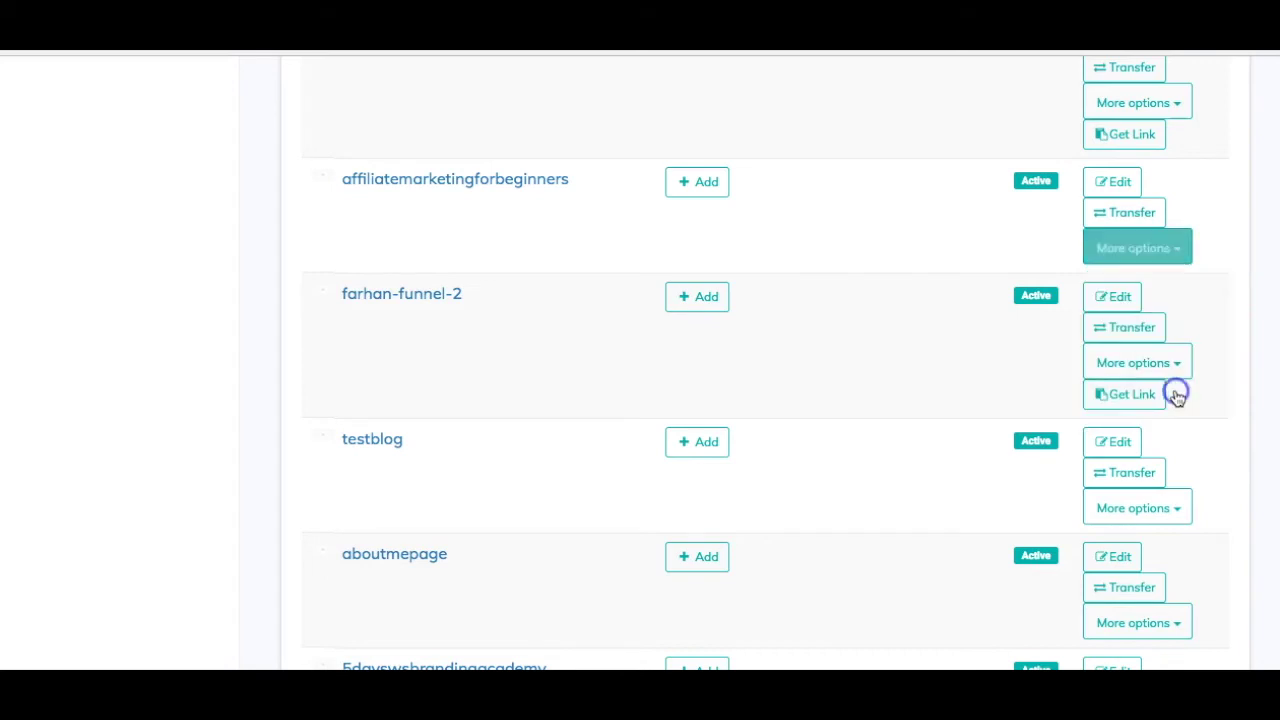
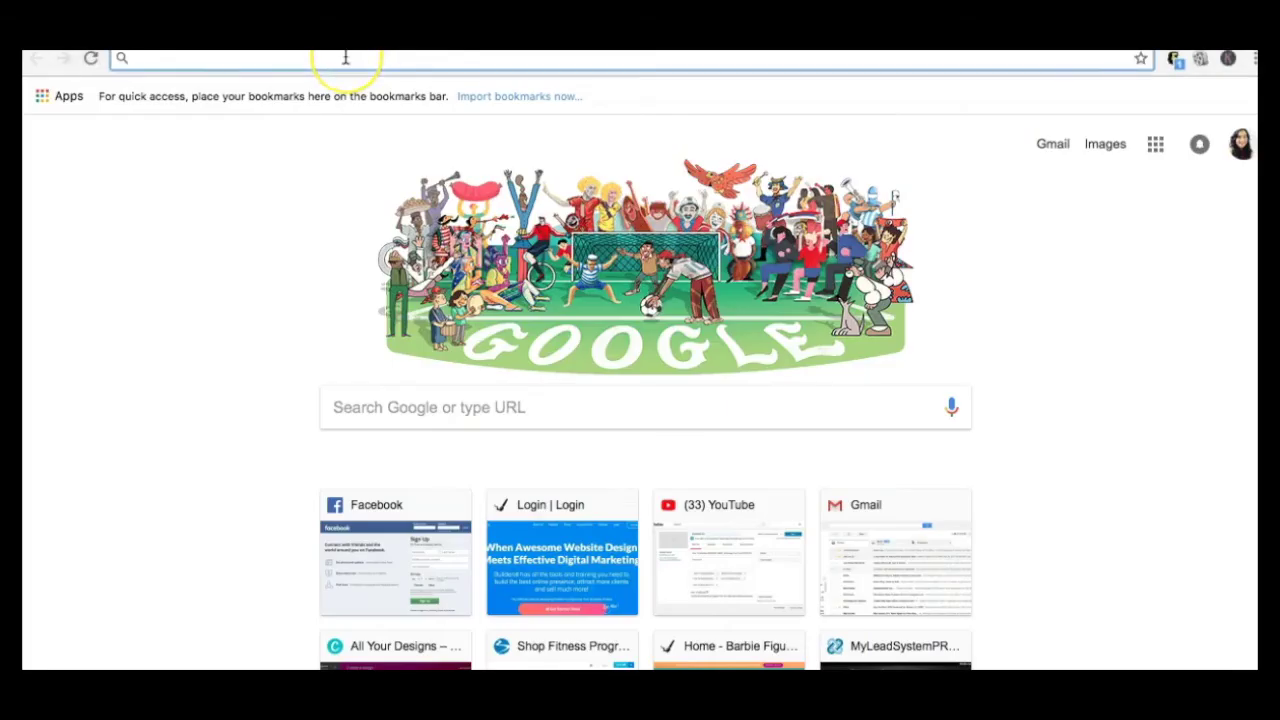
Step: Load the copied public link of the affiliatemarketingforbeginners funnel in the new tab and start saving it as a registered site
text(https://www.omb11.com/en_US/editor-html/7953a6dad075114ff3cf777774fde6b2/t/public/release_app/3.9)
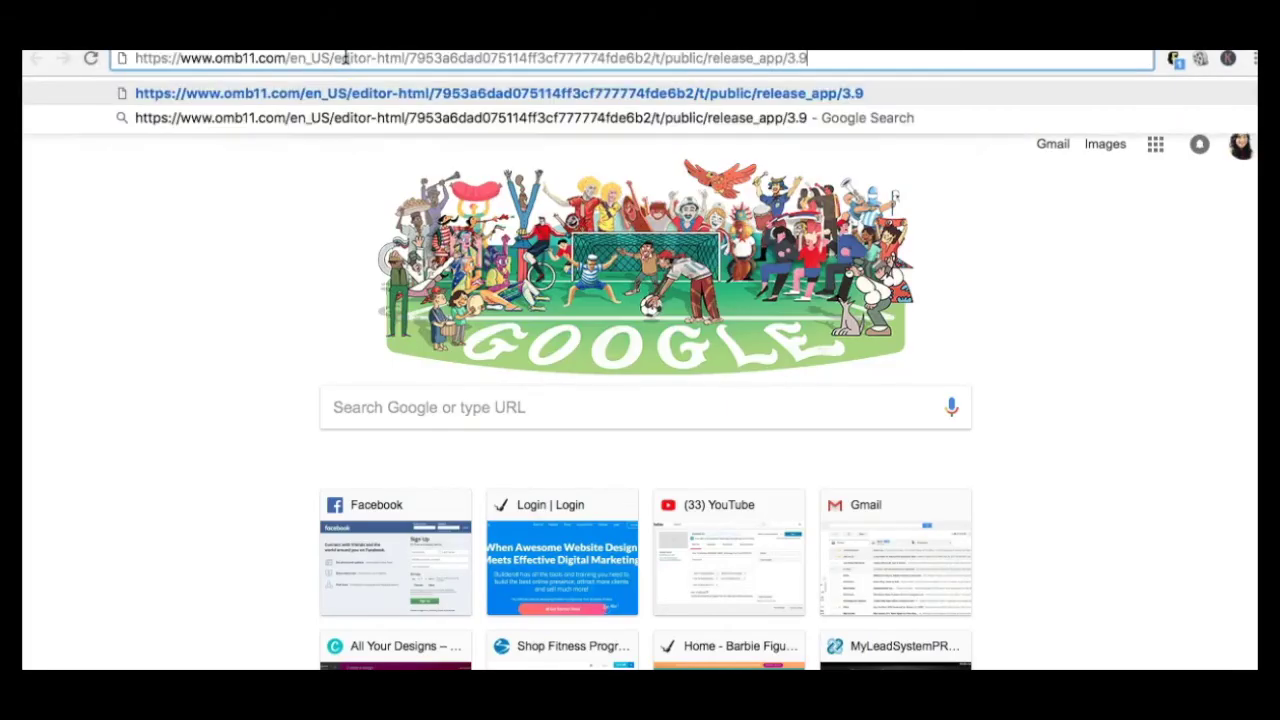
key(Return)
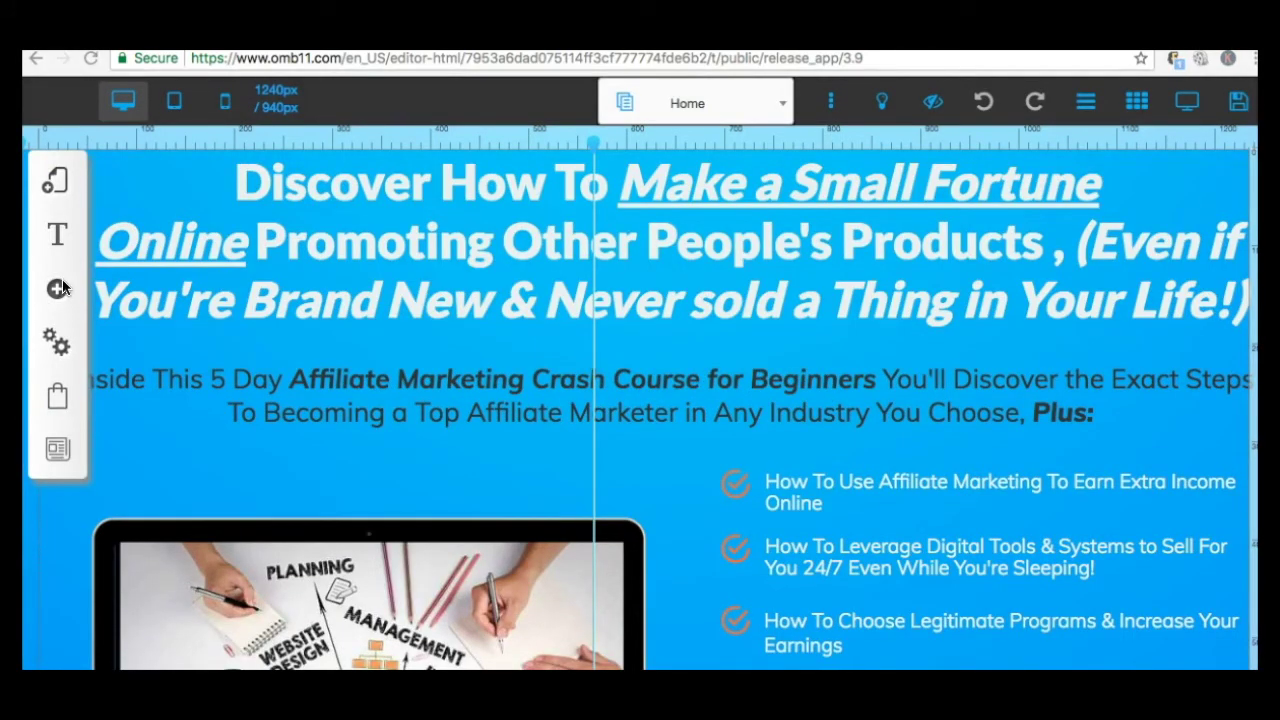
click(1240, 118)
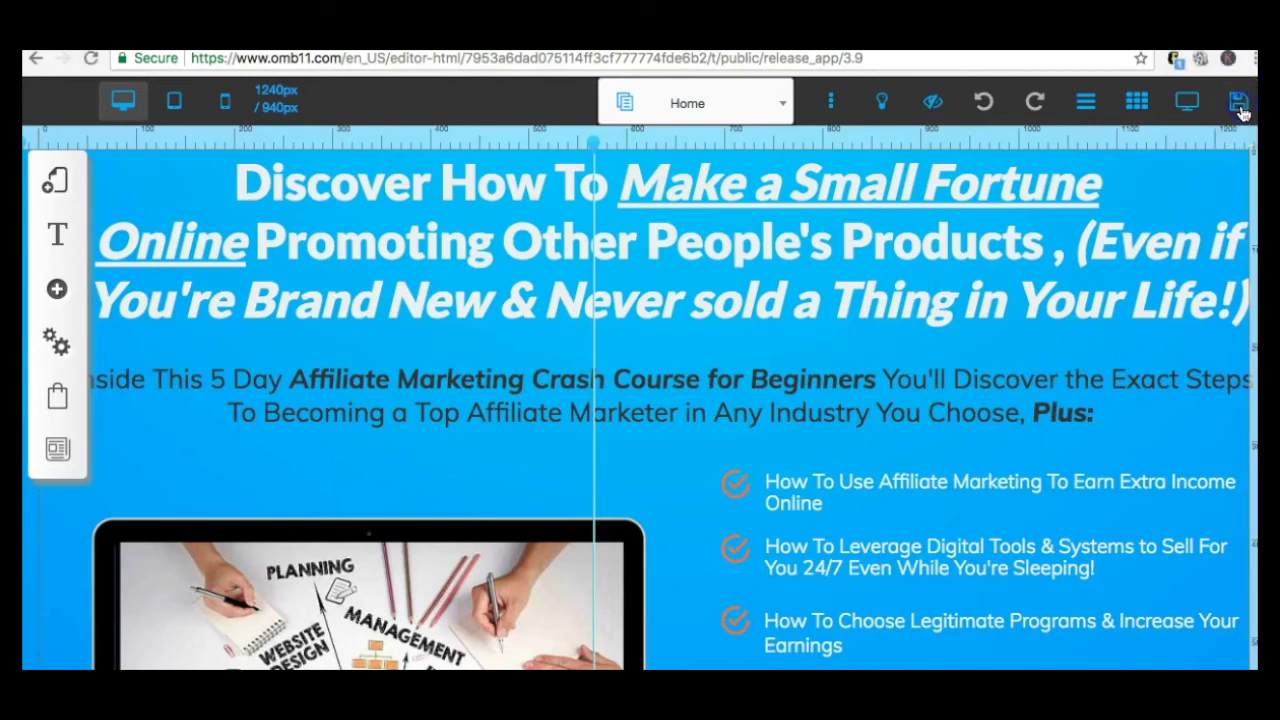
click(726, 461)
click(691, 407)
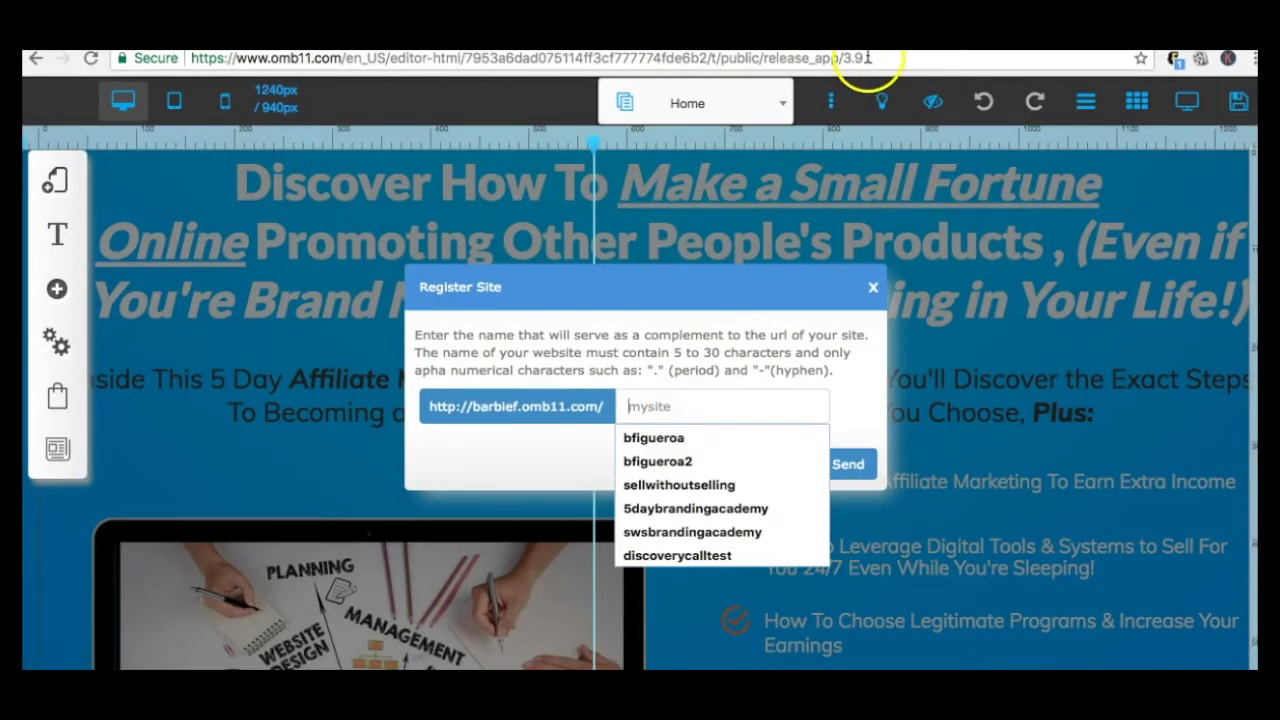
Step: Enter discoverycalltest as the name that completes the site's URL in the Register Site form
click(513, 57)
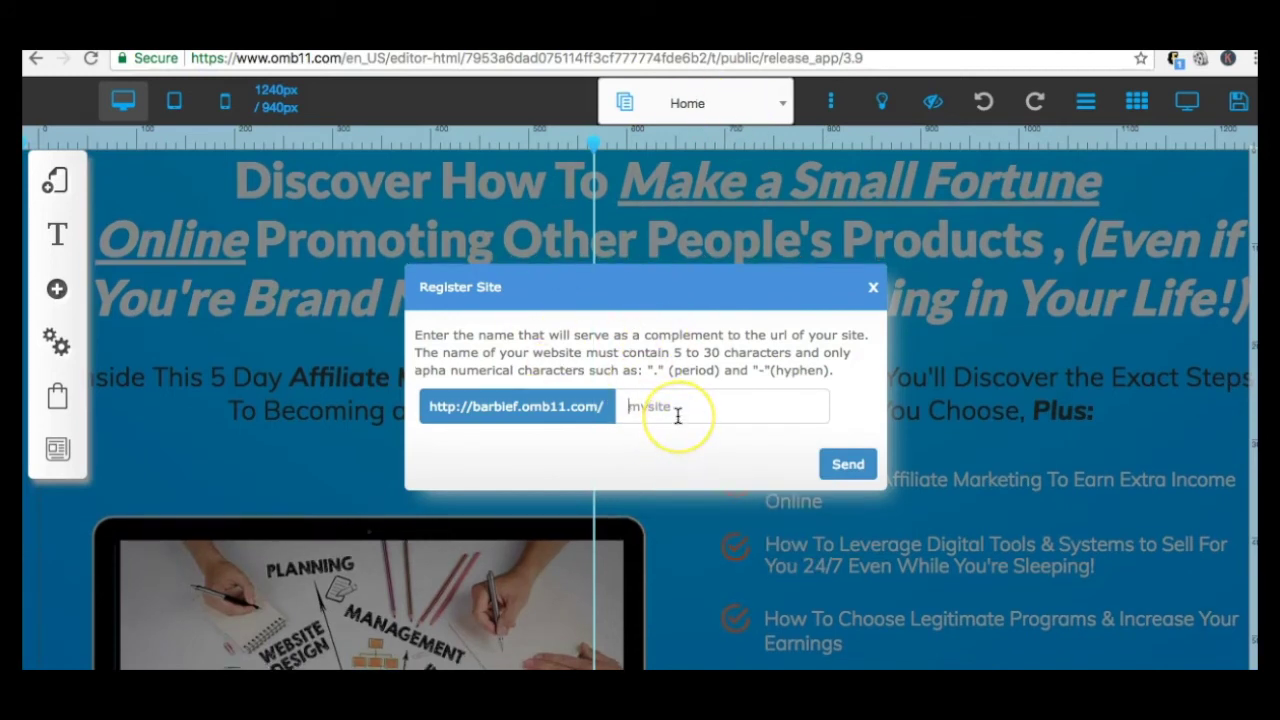
click(678, 416)
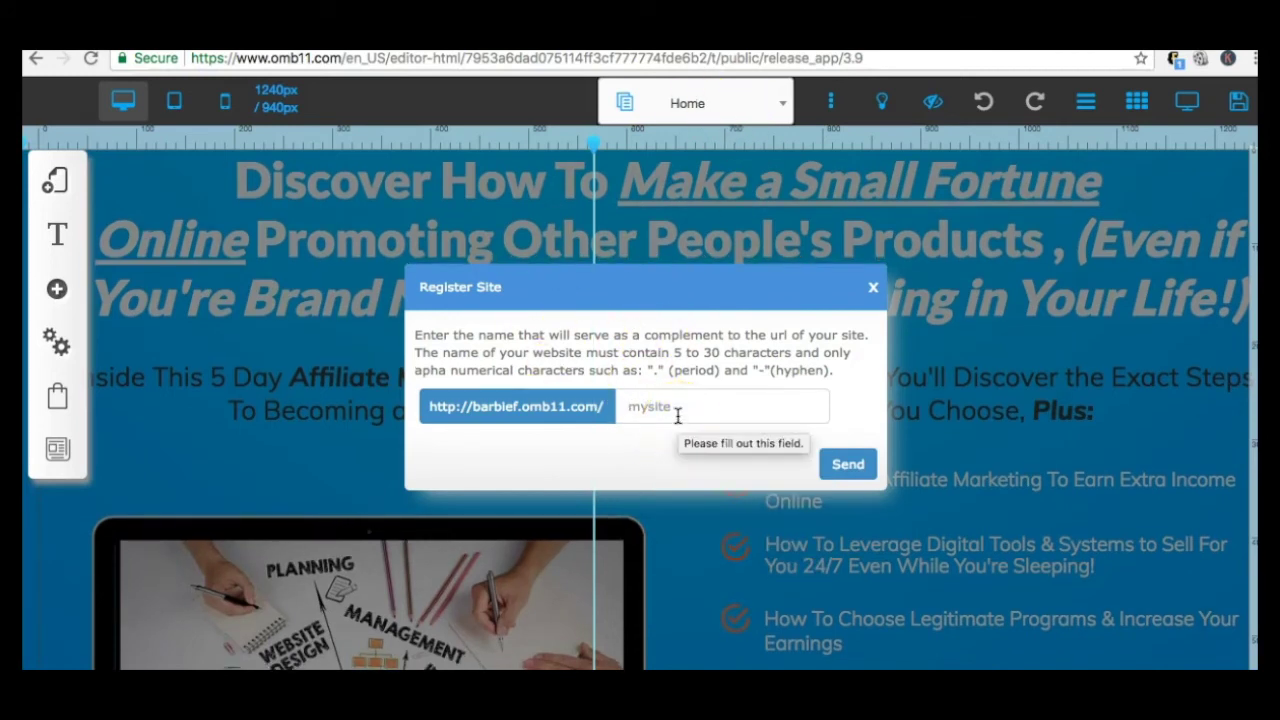
click(623, 407)
click(623, 406)
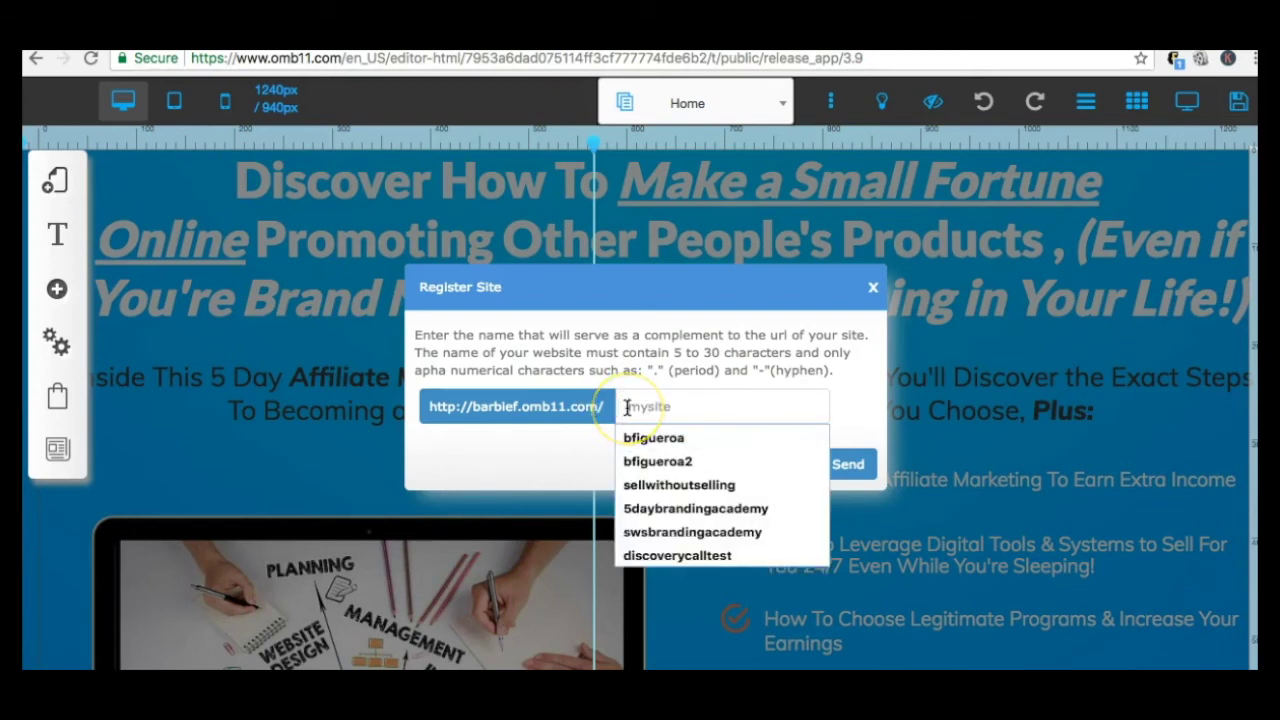
click(640, 390)
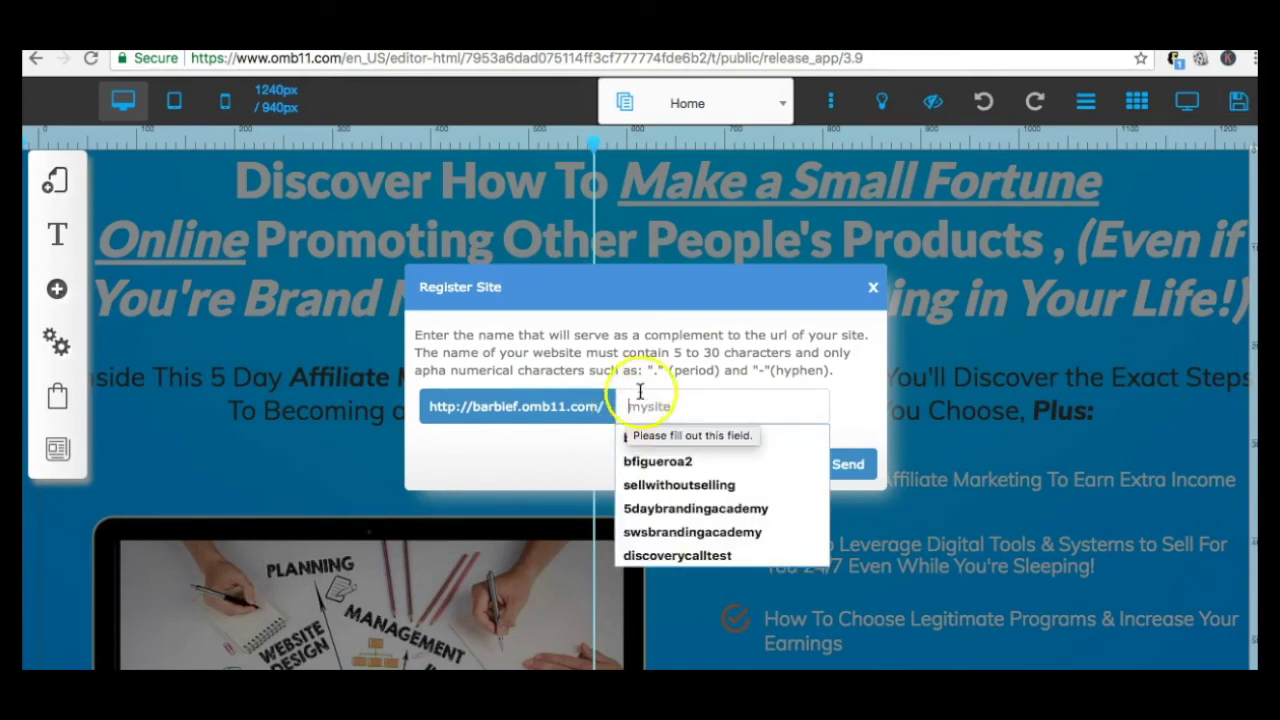
click(651, 556)
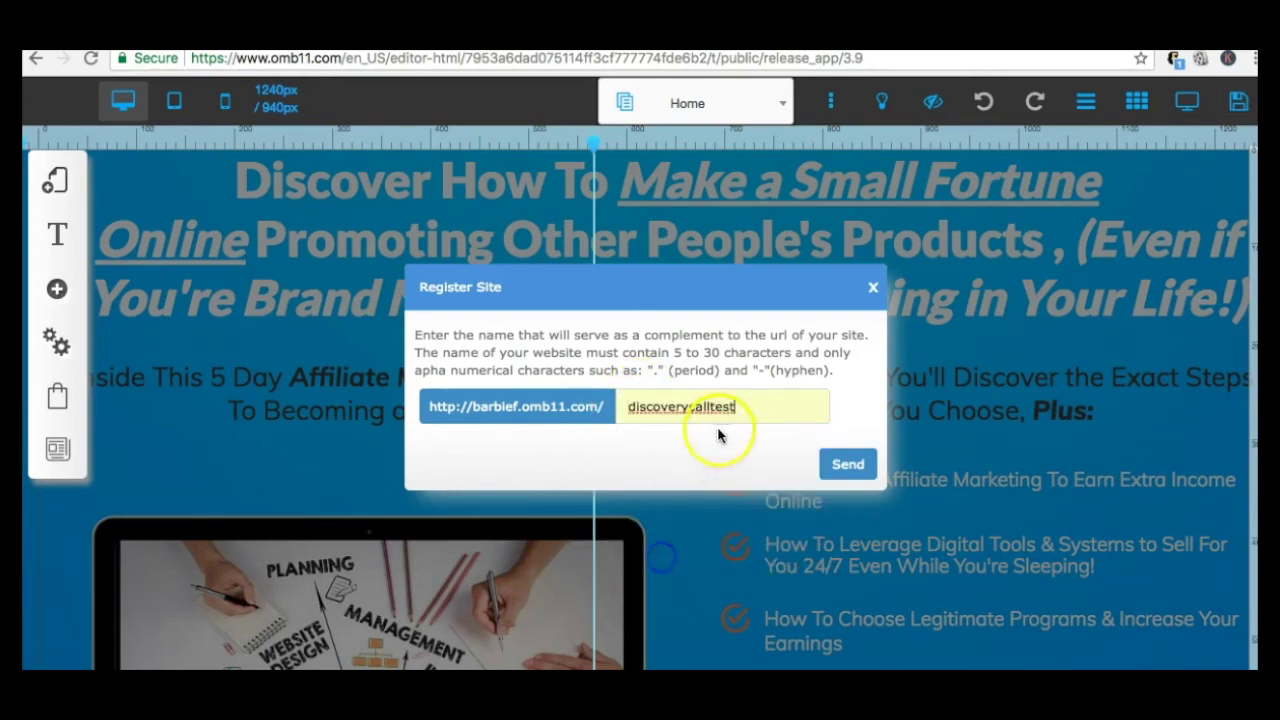
click(849, 470)
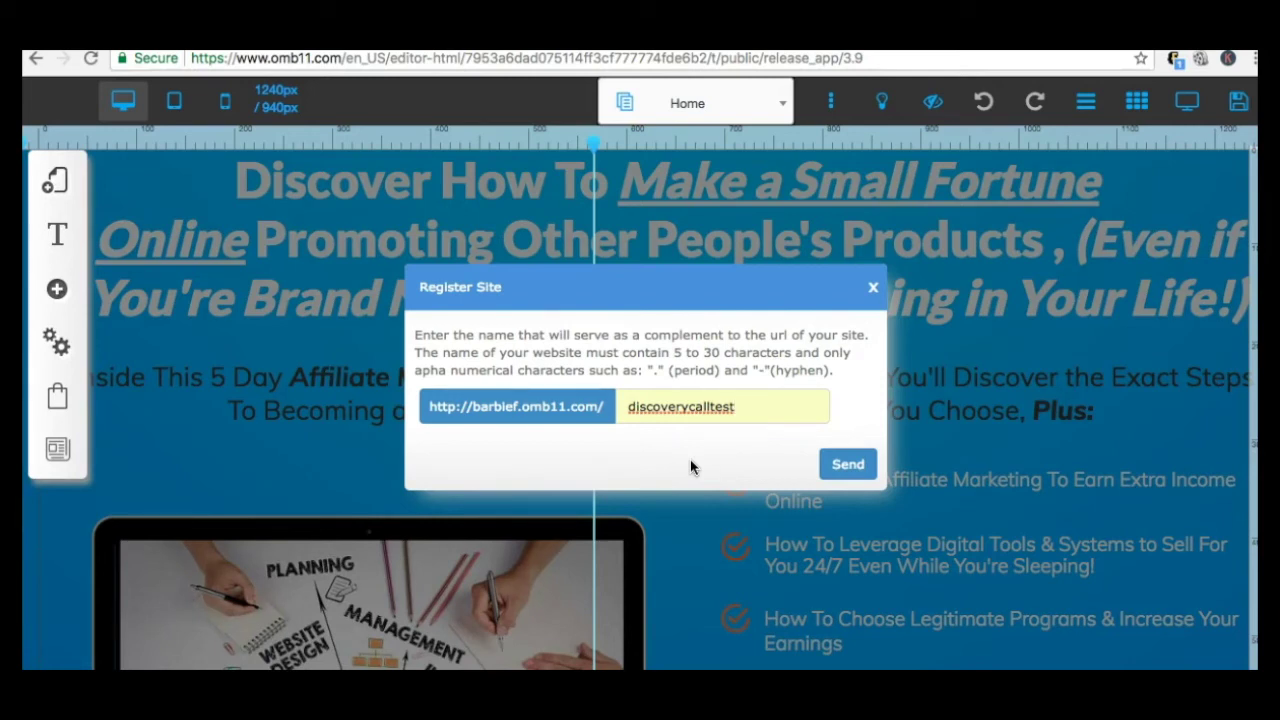
Step: Return to the Builderall sites list and get the public link for the original affiliatemarketingforbeginners site
click(710, 300)
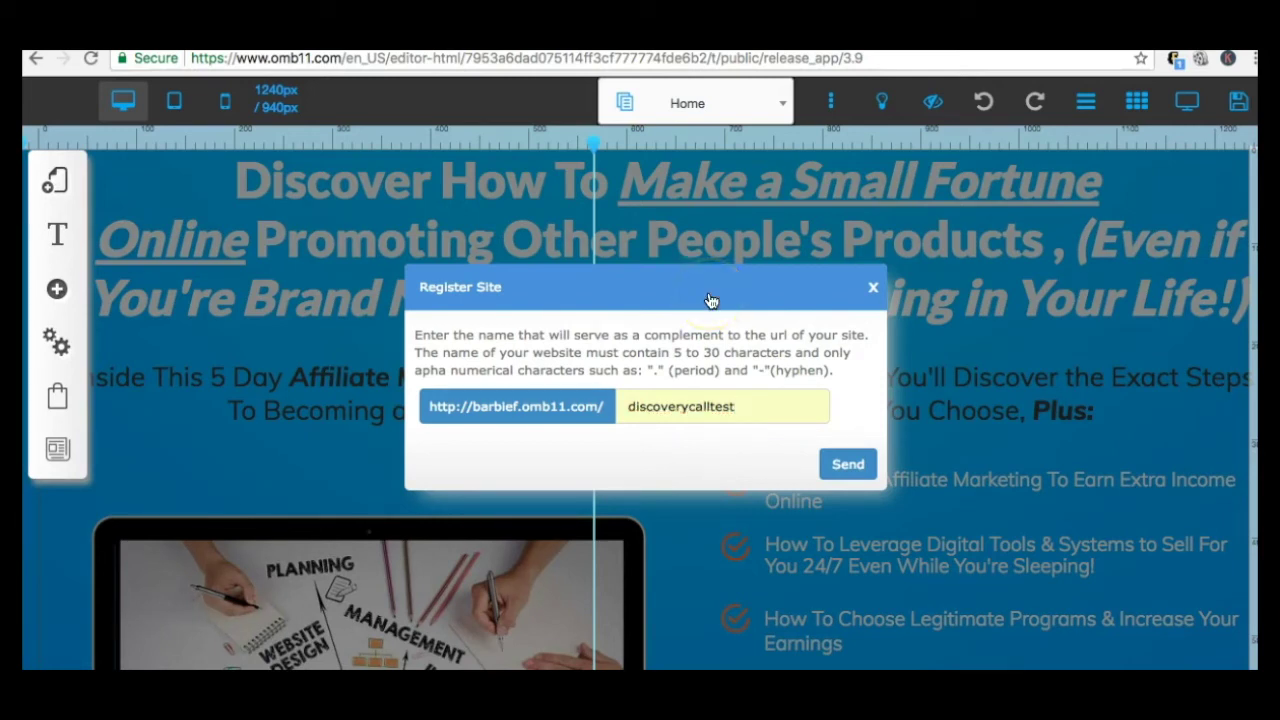
click(749, 265)
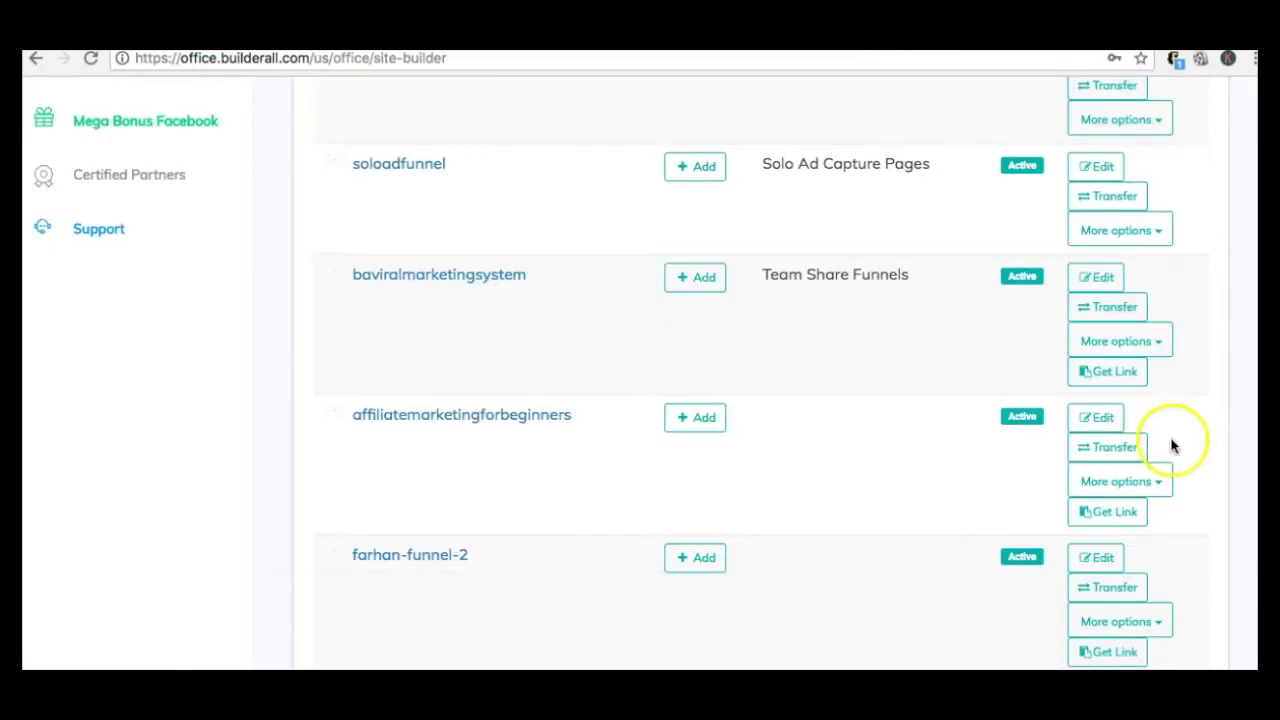
click(1107, 511)
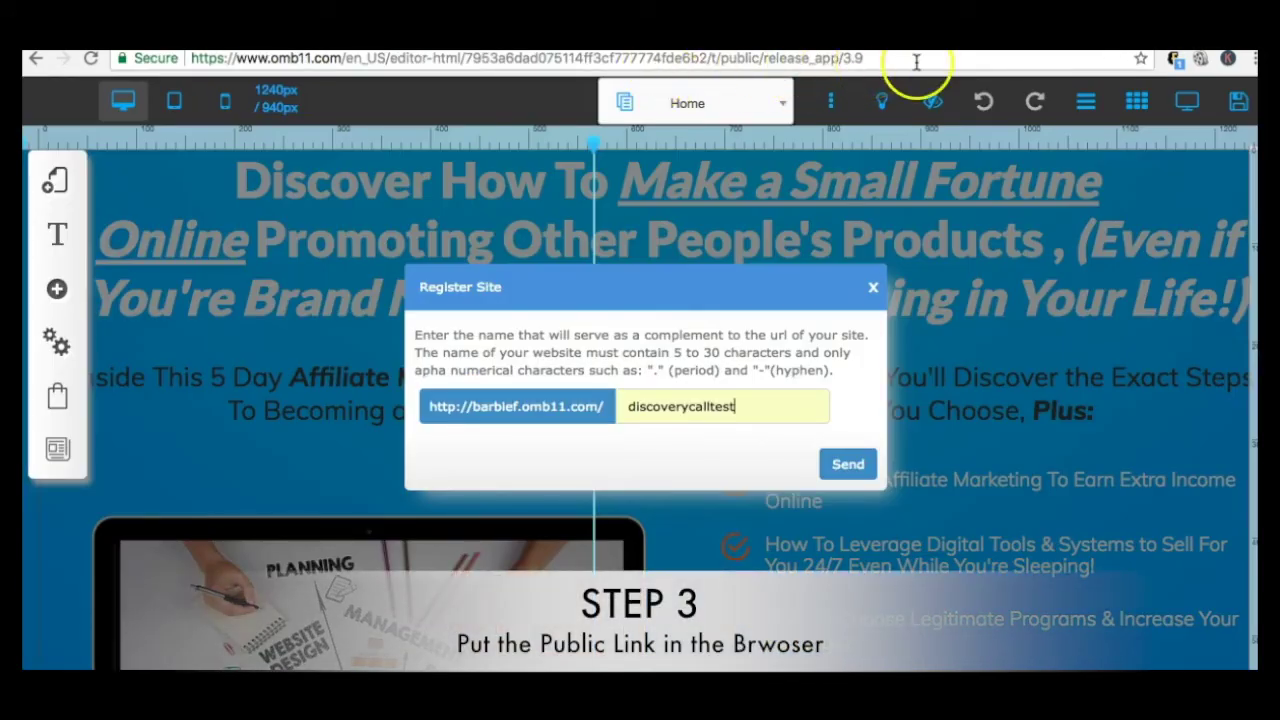
click(743, 406)
drag(571, 403, 757, 406)
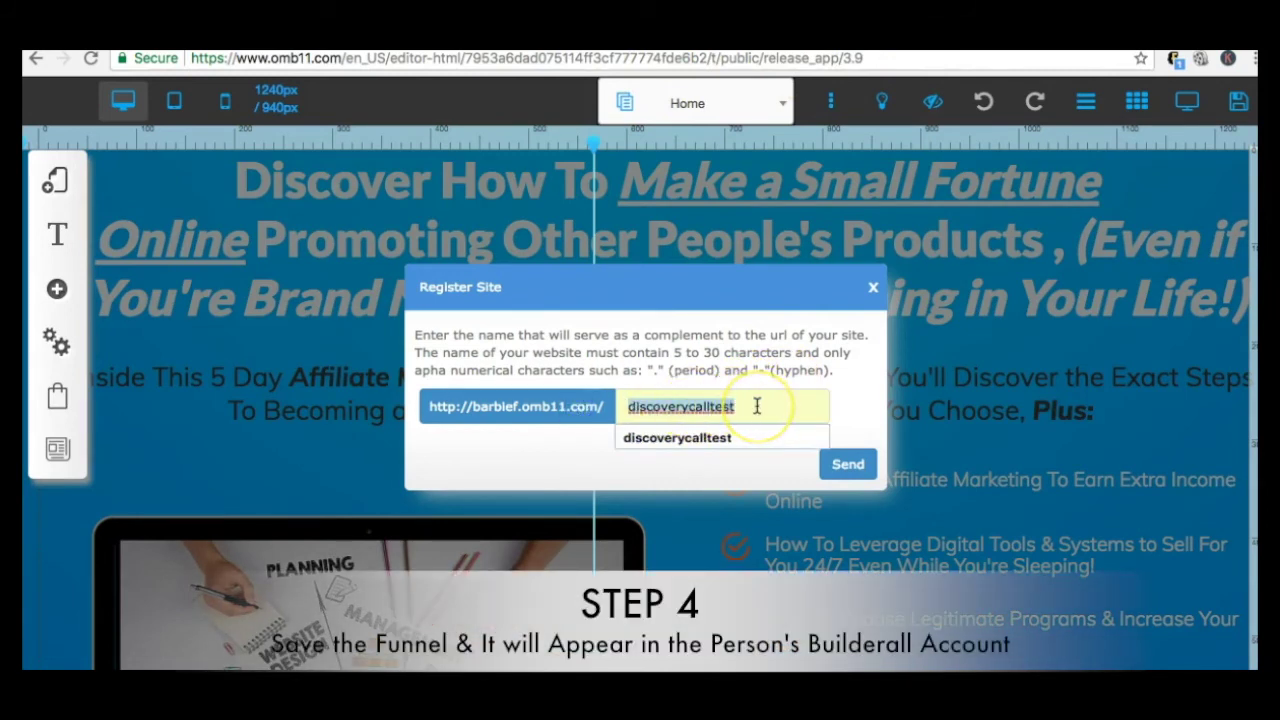
click(790, 405)
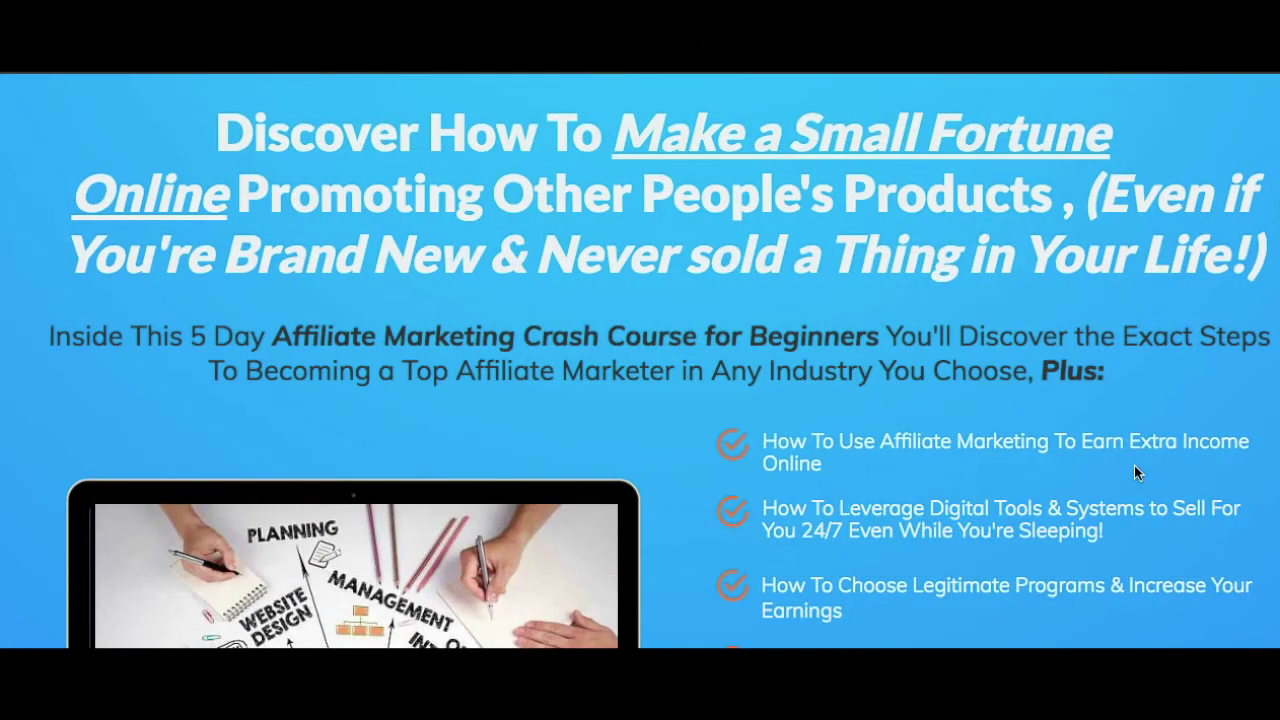
Step: Look through the affiliate marketing funnel page from its headline down to the bonus training section and back up
scroll(1134, 465, down, 10)
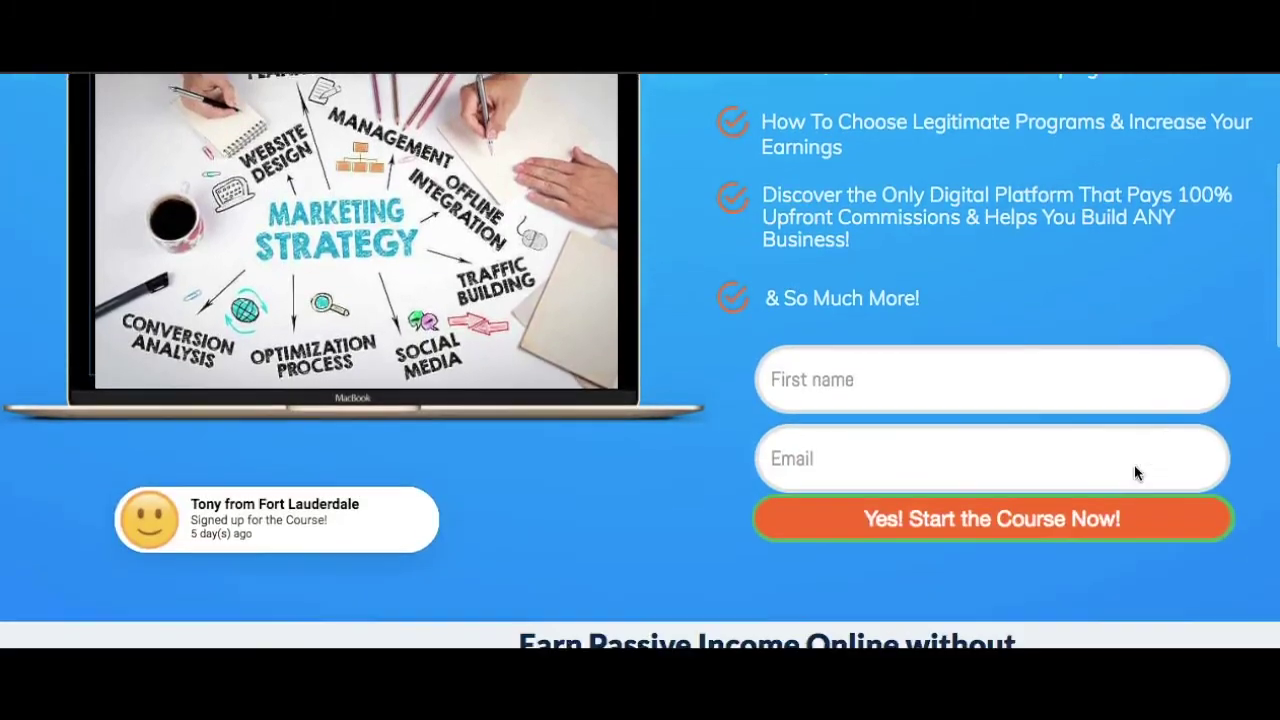
scroll(1135, 467, down, 8)
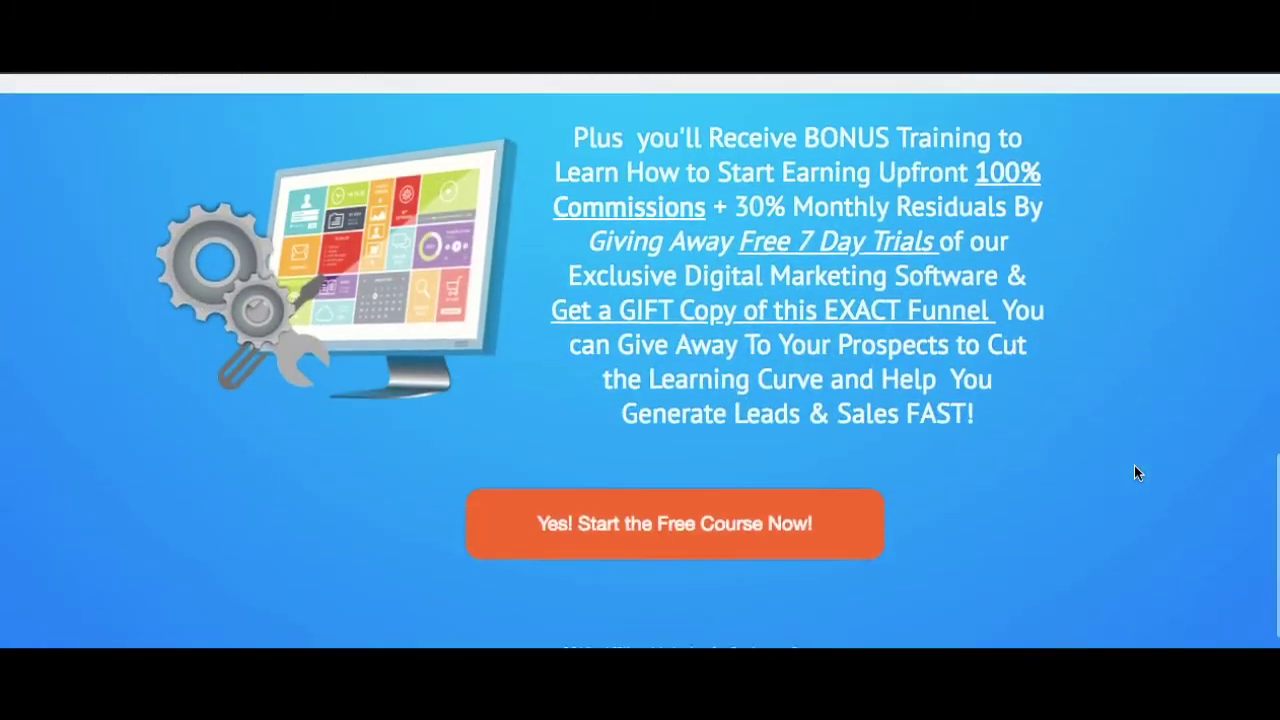
scroll(1134, 473, up, 15)
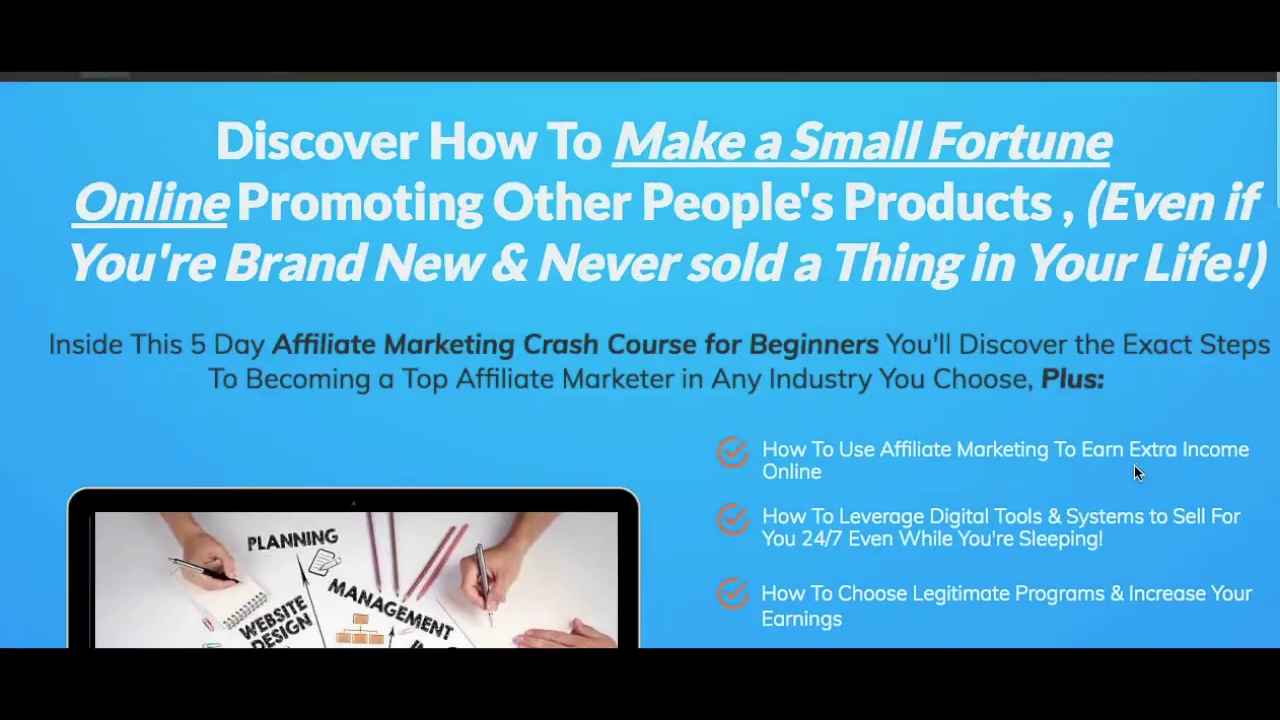
scroll(1134, 466, down, 1)
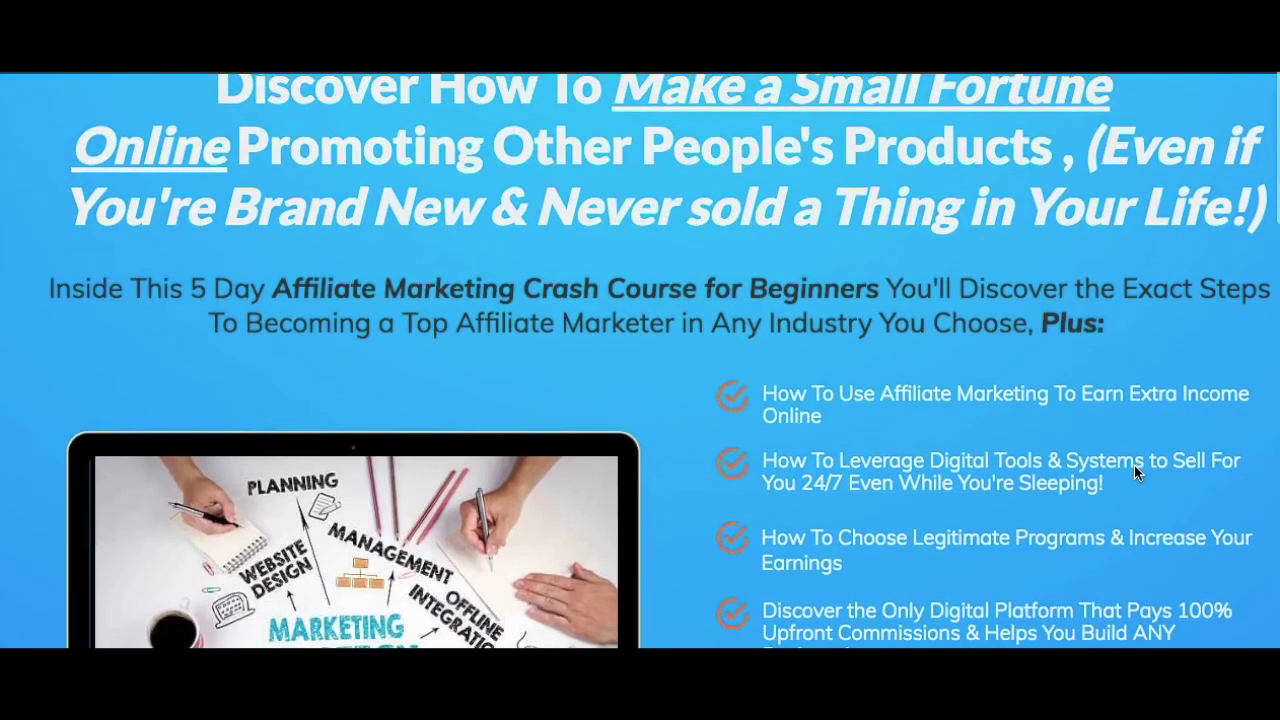